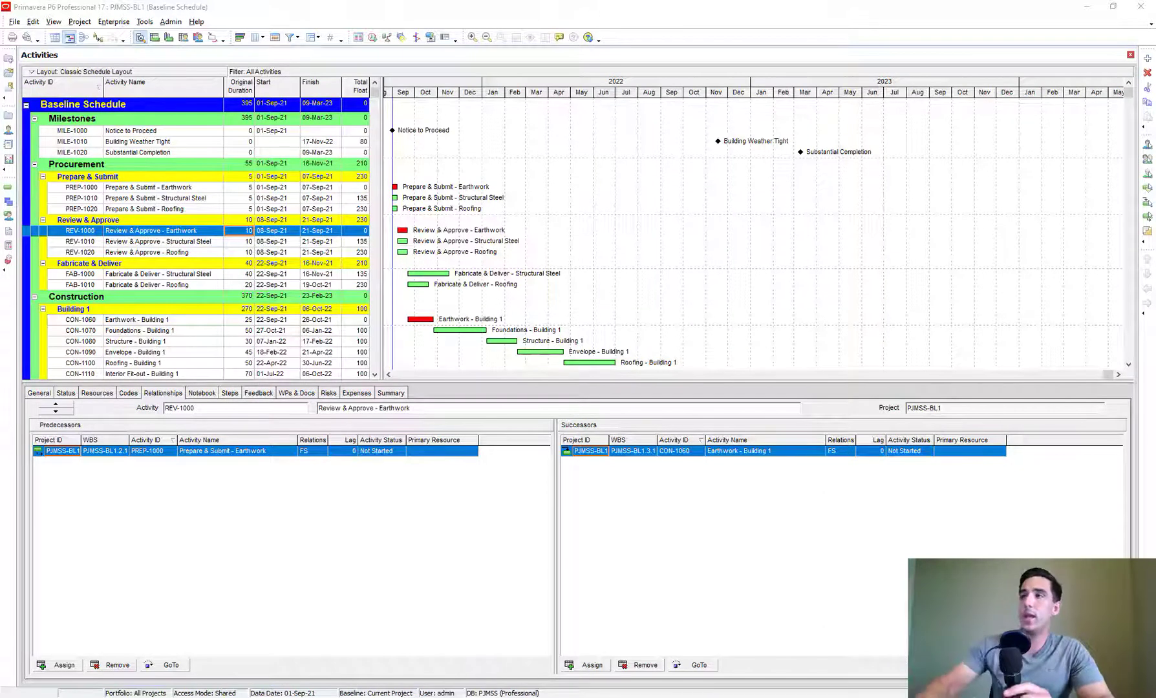
With REV-1020 selected, widen the activity table through Total Float and narrow the Gantt chart.
click(265, 253)
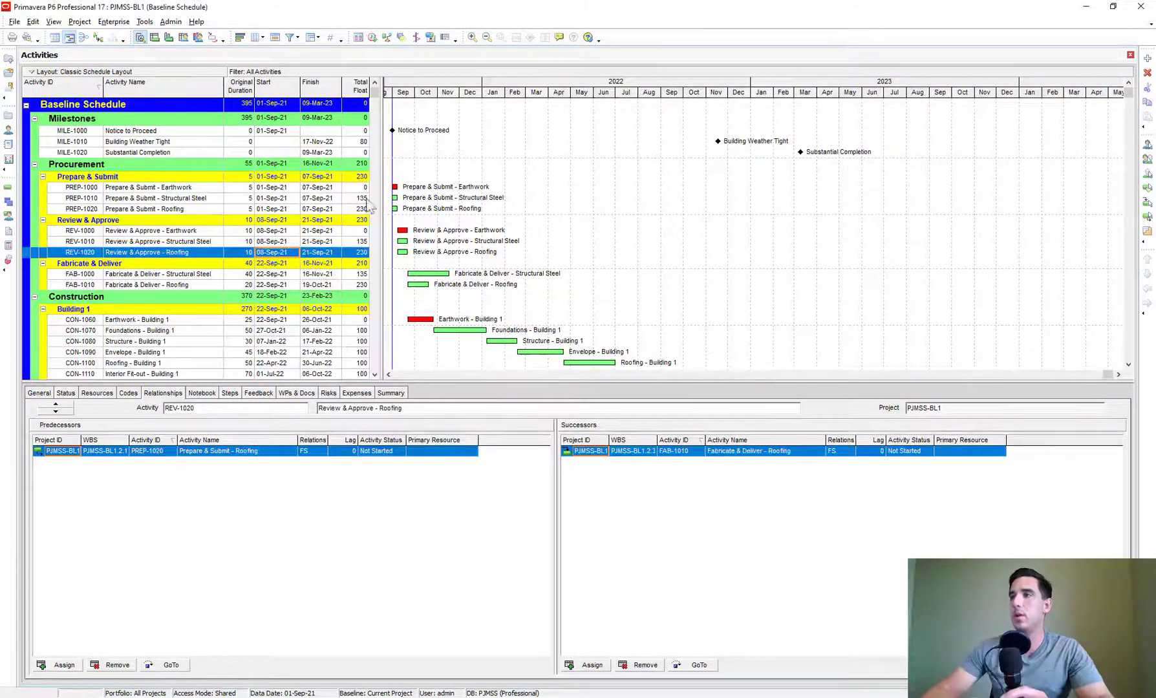
drag(382, 189, 451, 208)
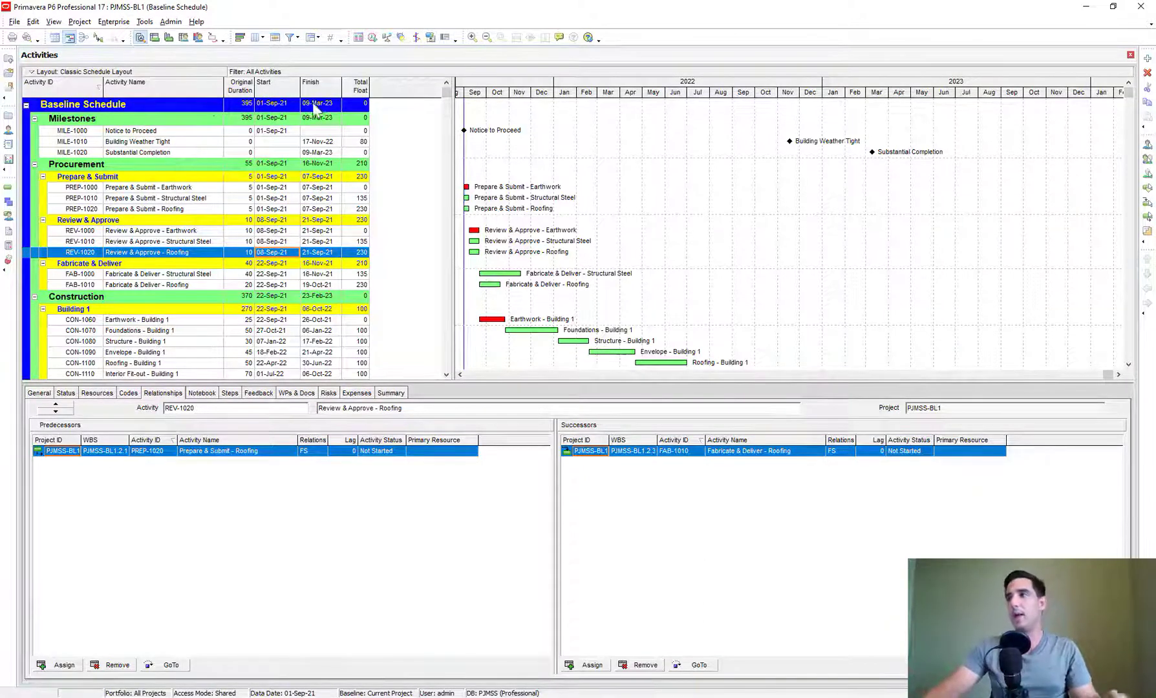
drag(453, 135, 517, 137)
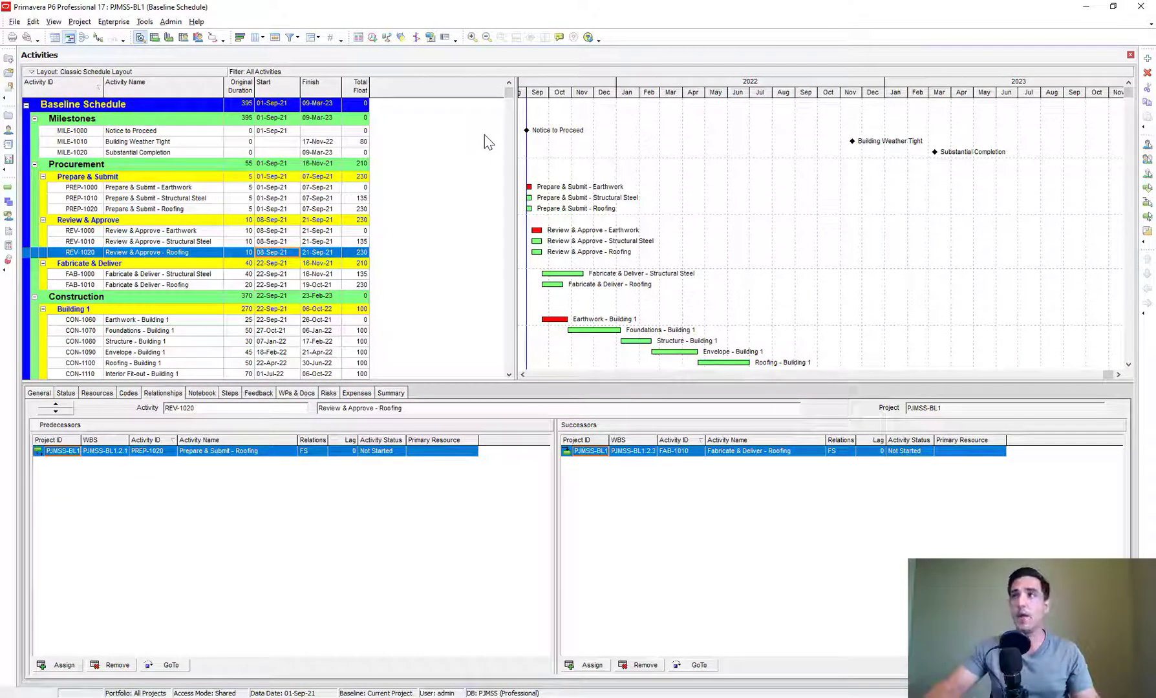
From PREP-1000, open Enterprise Activity Codes, acknowledge no global codes exist, and switch to Project codes.
click(182, 189)
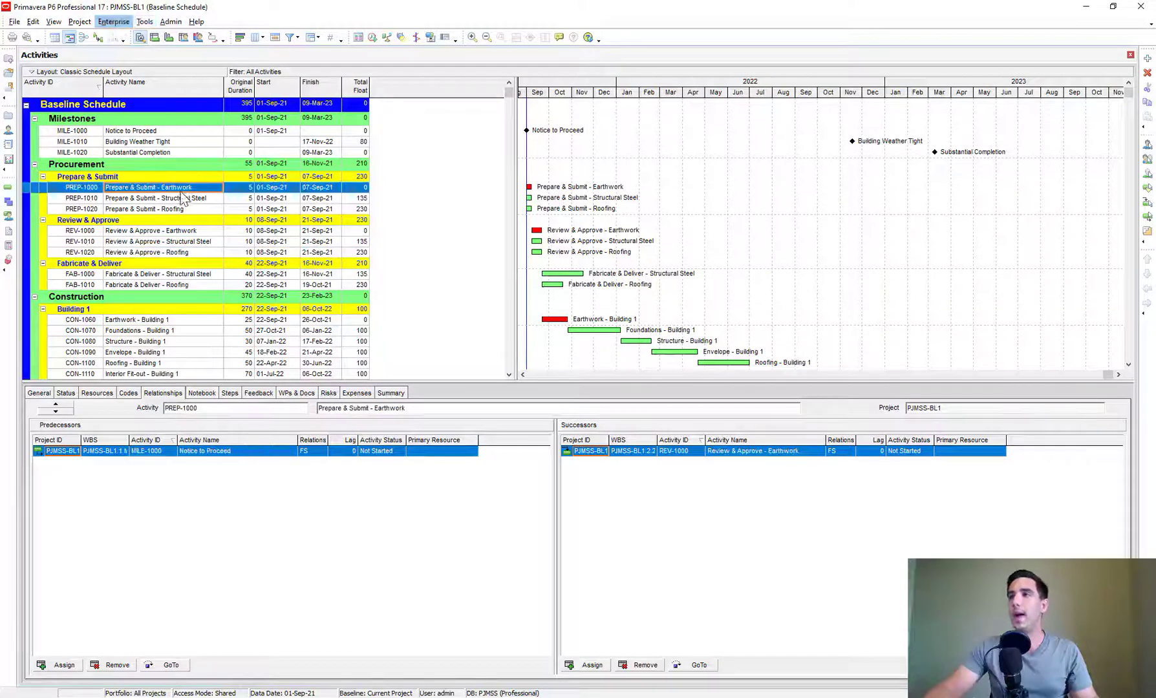
click(114, 22)
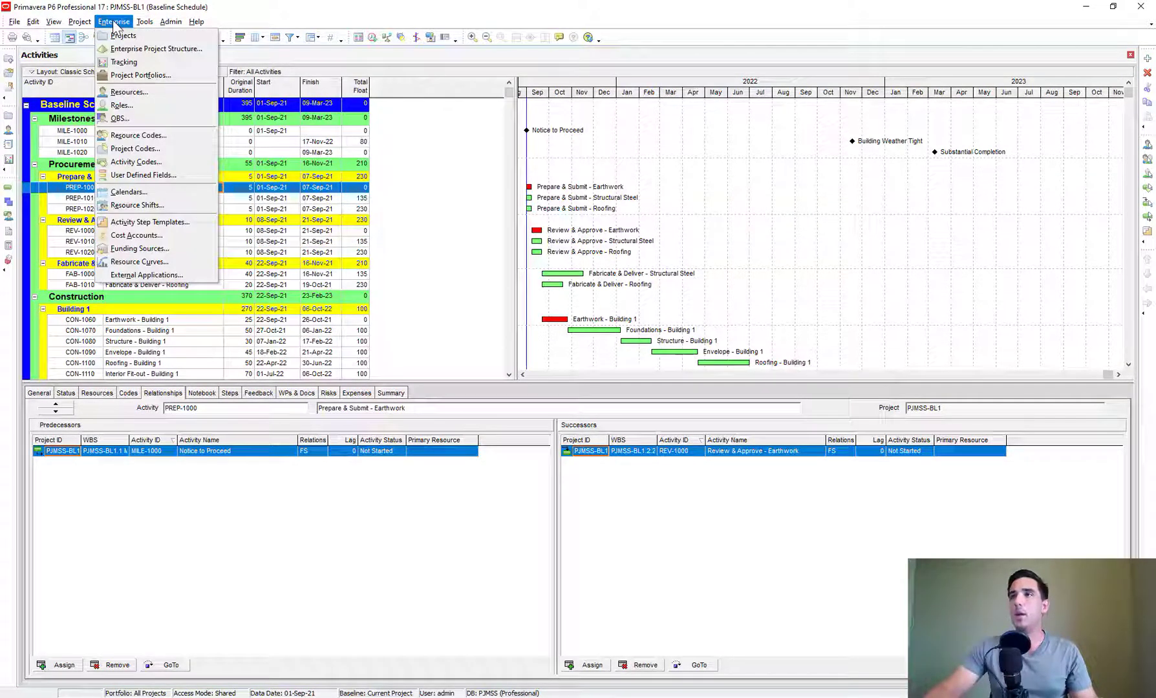
click(136, 162)
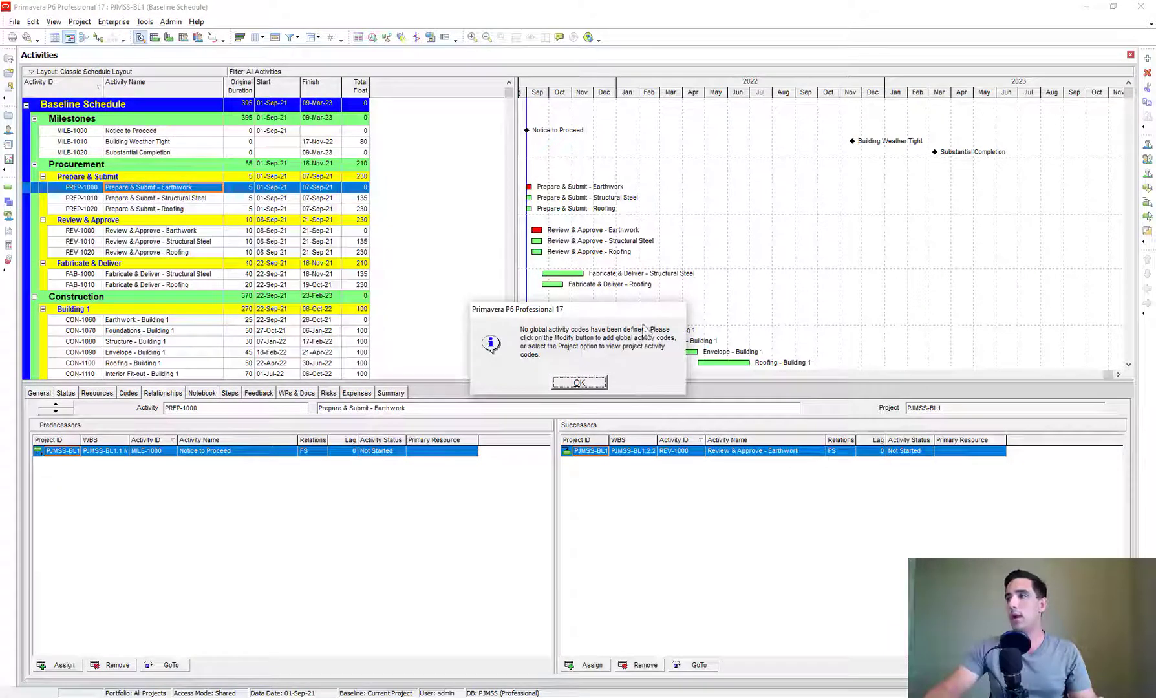
click(579, 383)
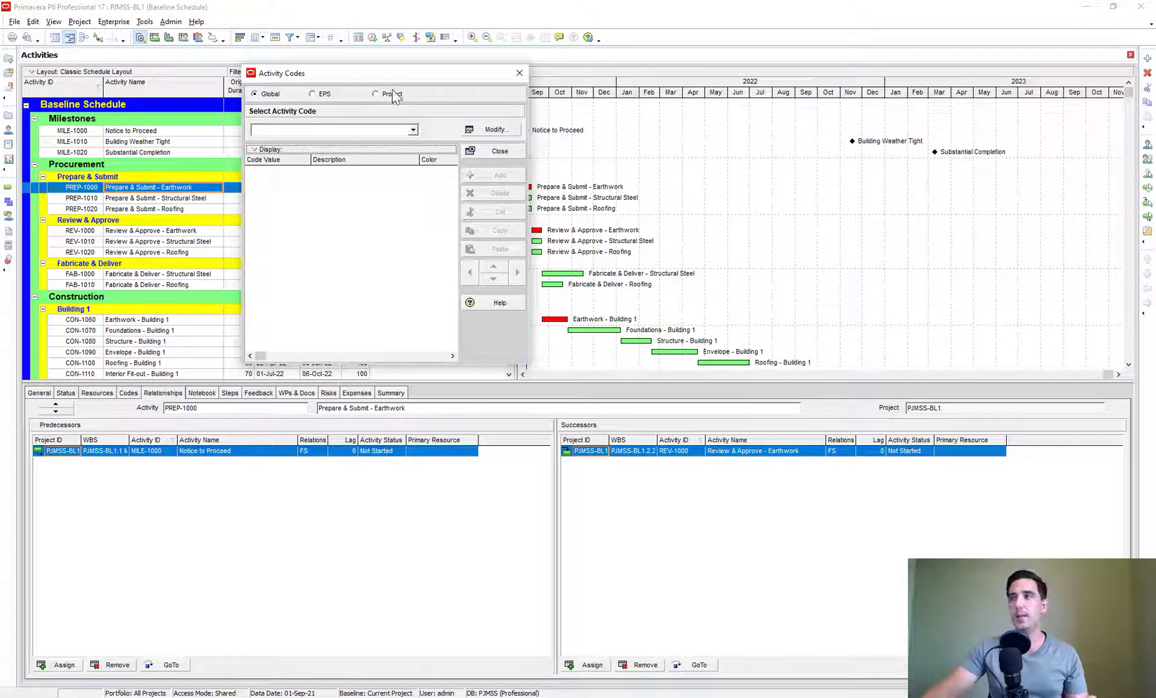
click(379, 94)
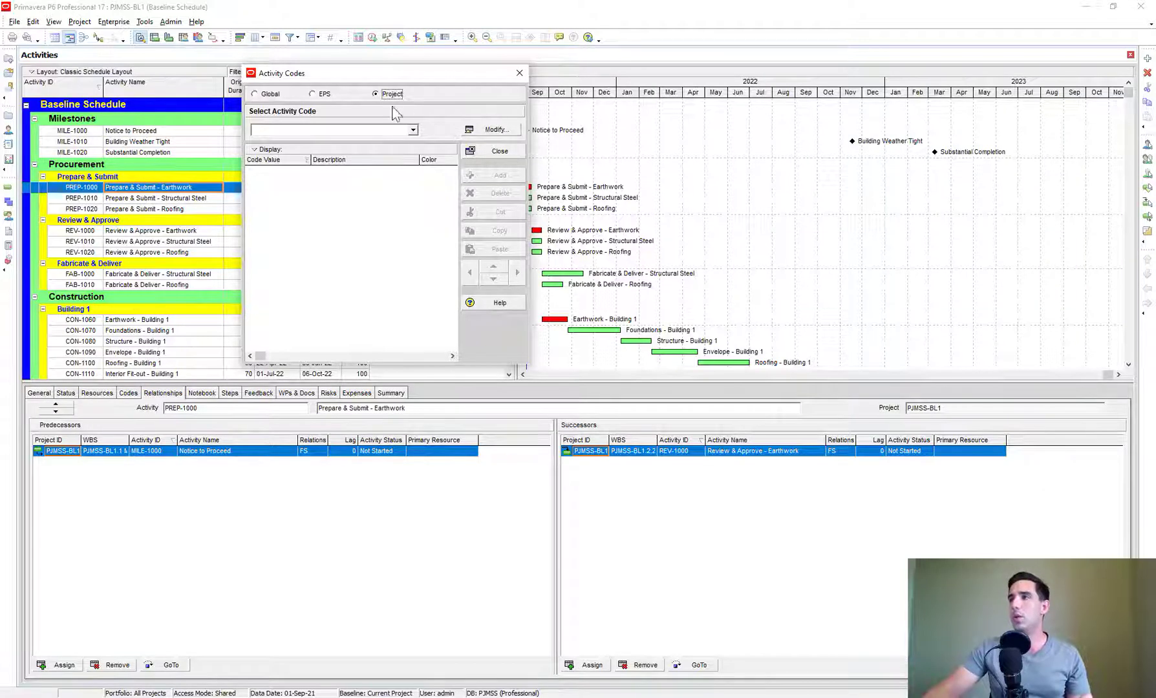
Add project activity code definitions 'Subcontractor' and 'Area', then close the definitions list.
click(486, 131)
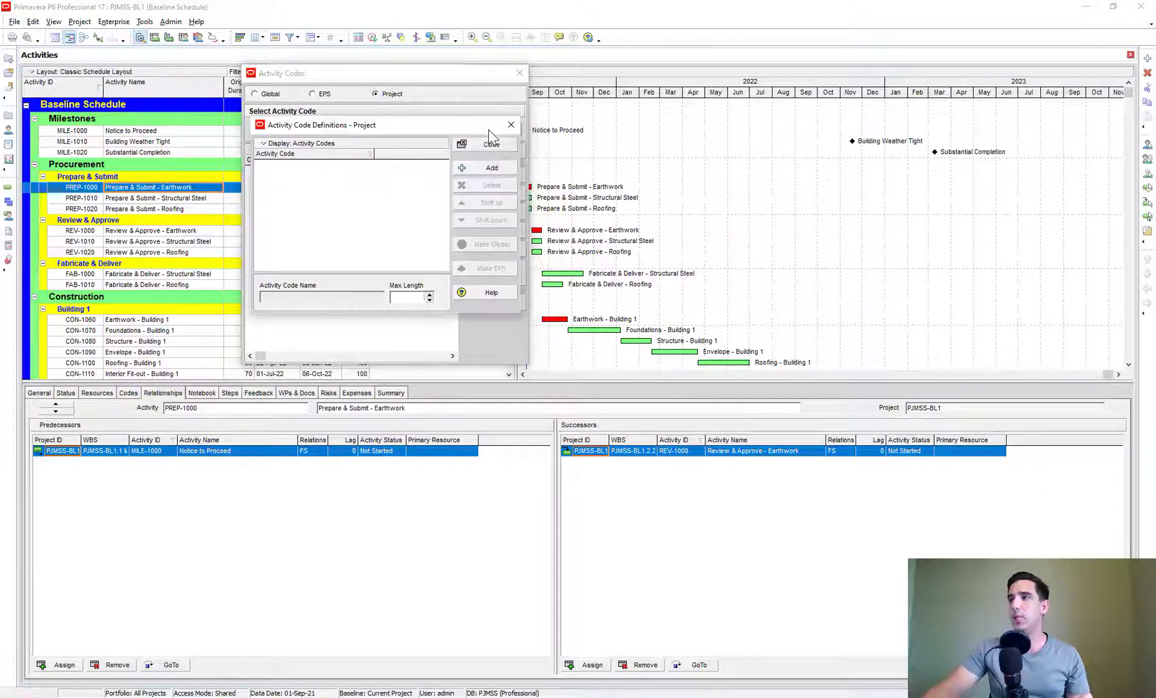
click(475, 168)
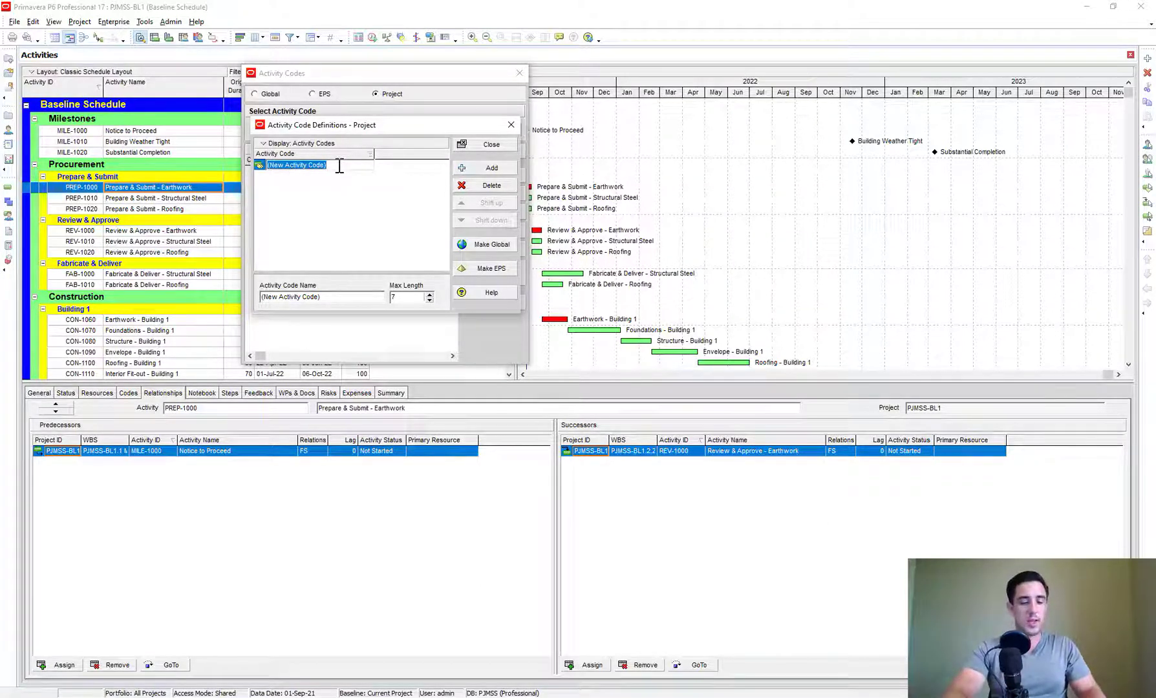
key(BackSpace)
text(Sub)
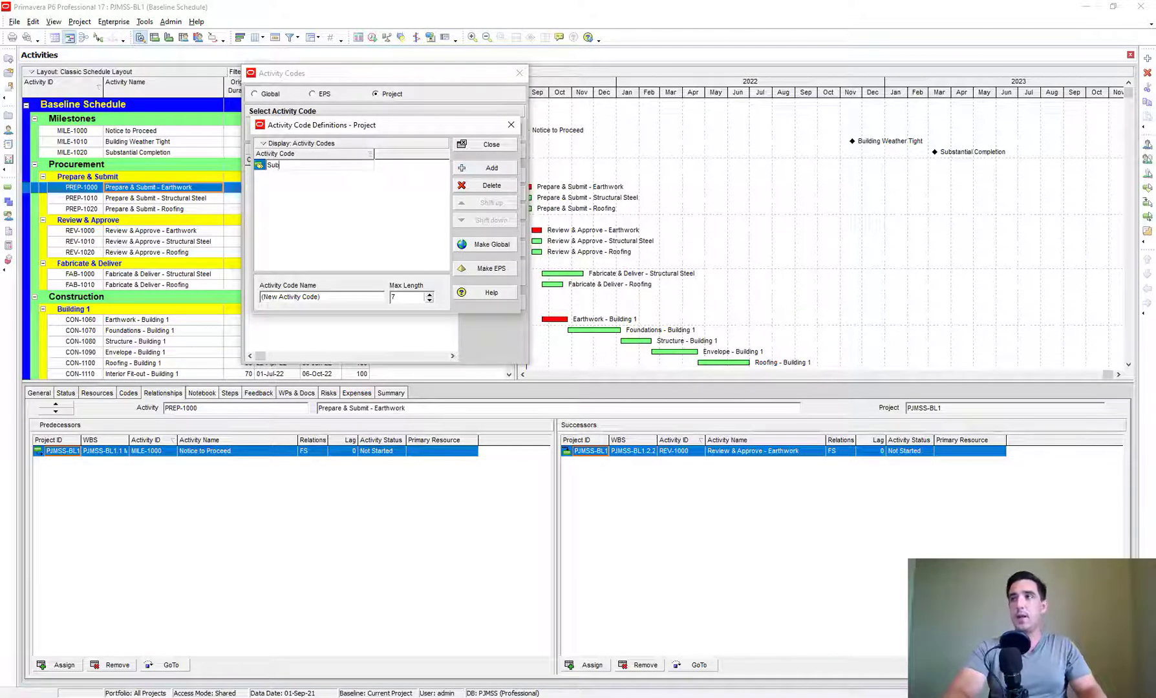
text(contractor)
key(Return)
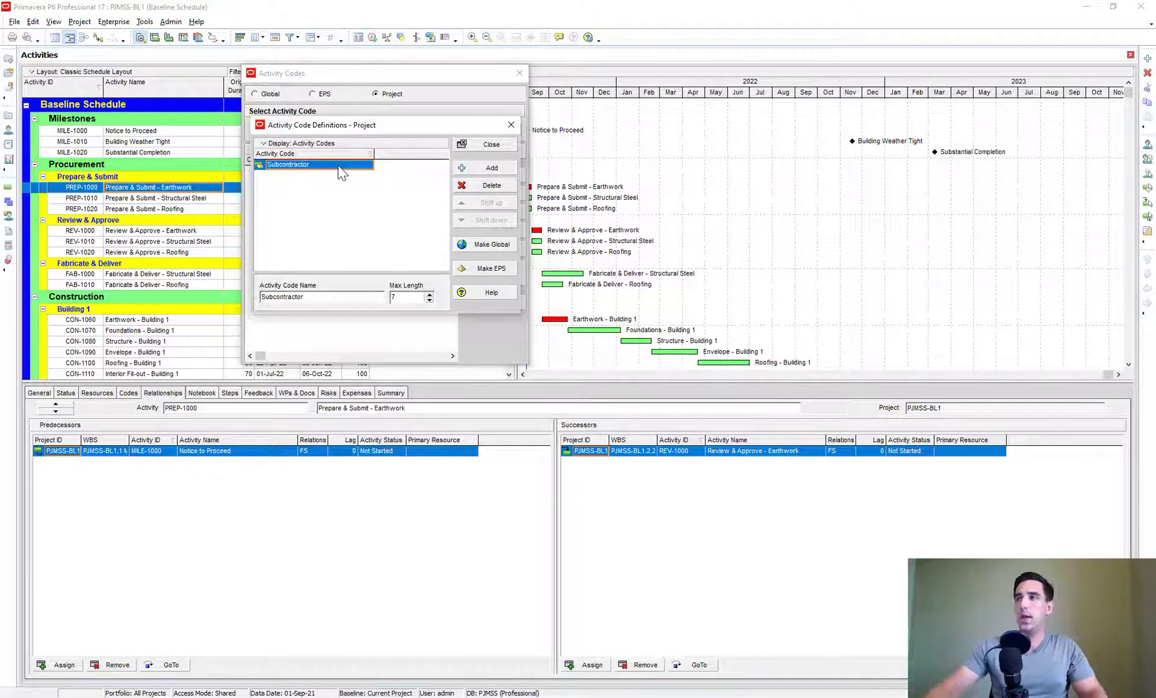
click(471, 173)
text(A)
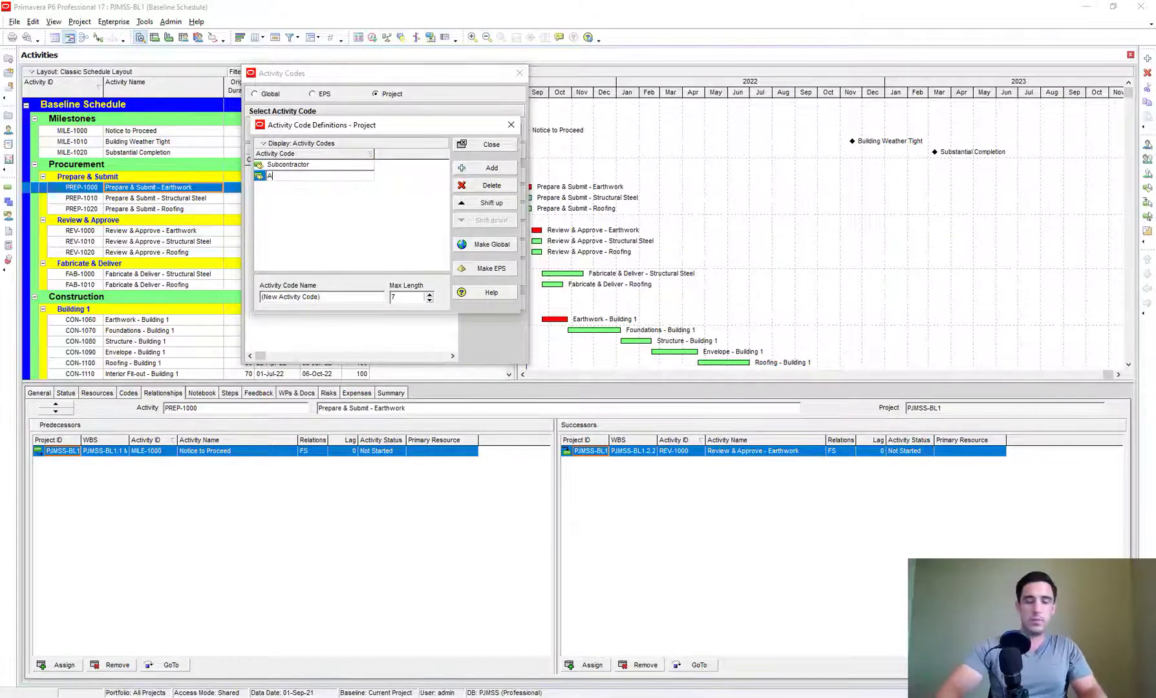
text(rewaa)
key(Return)
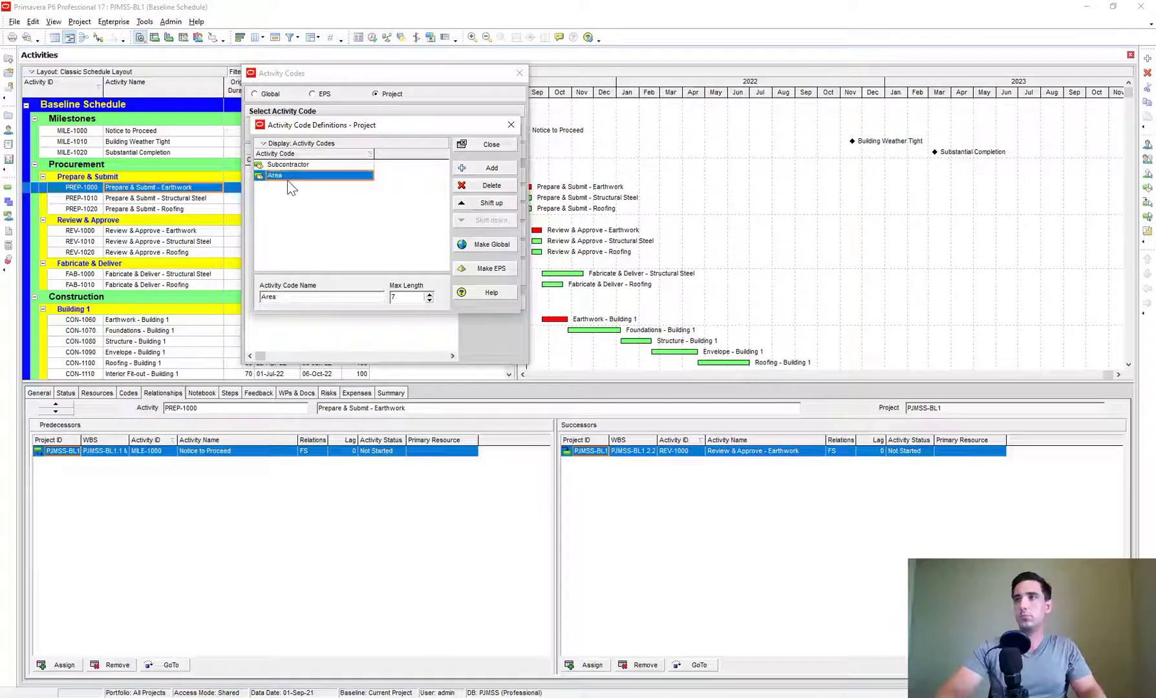
click(477, 145)
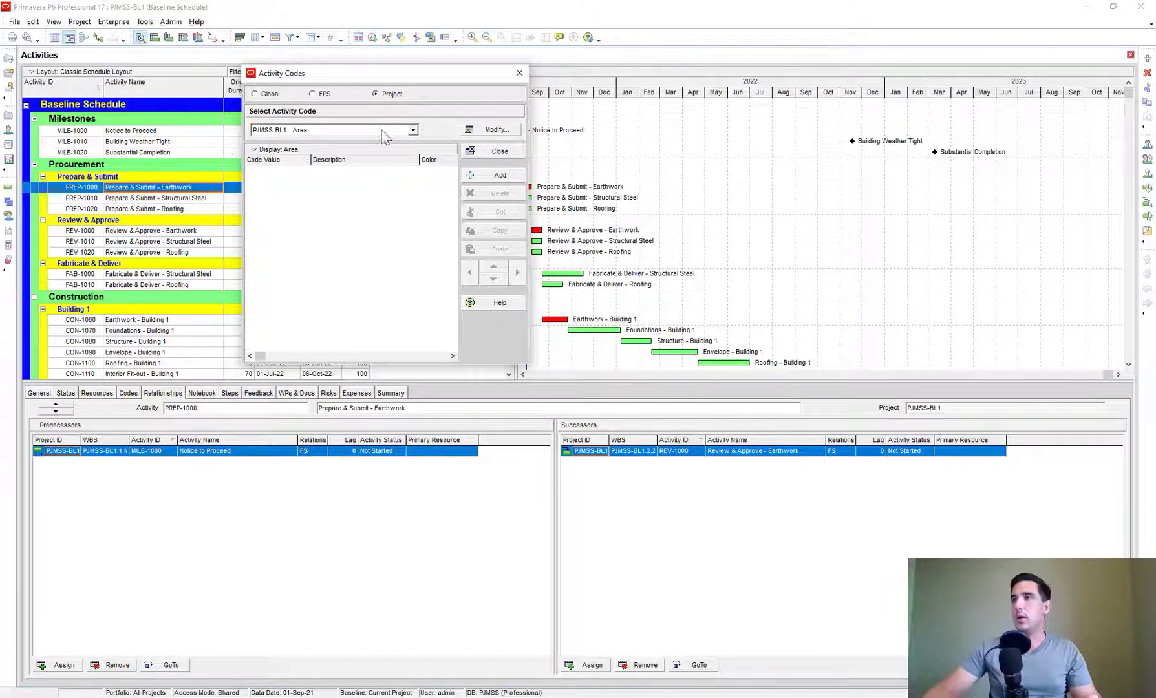
Select the Subcontractor code and add value ABC with description 'ABC Concrete'.
click(413, 131)
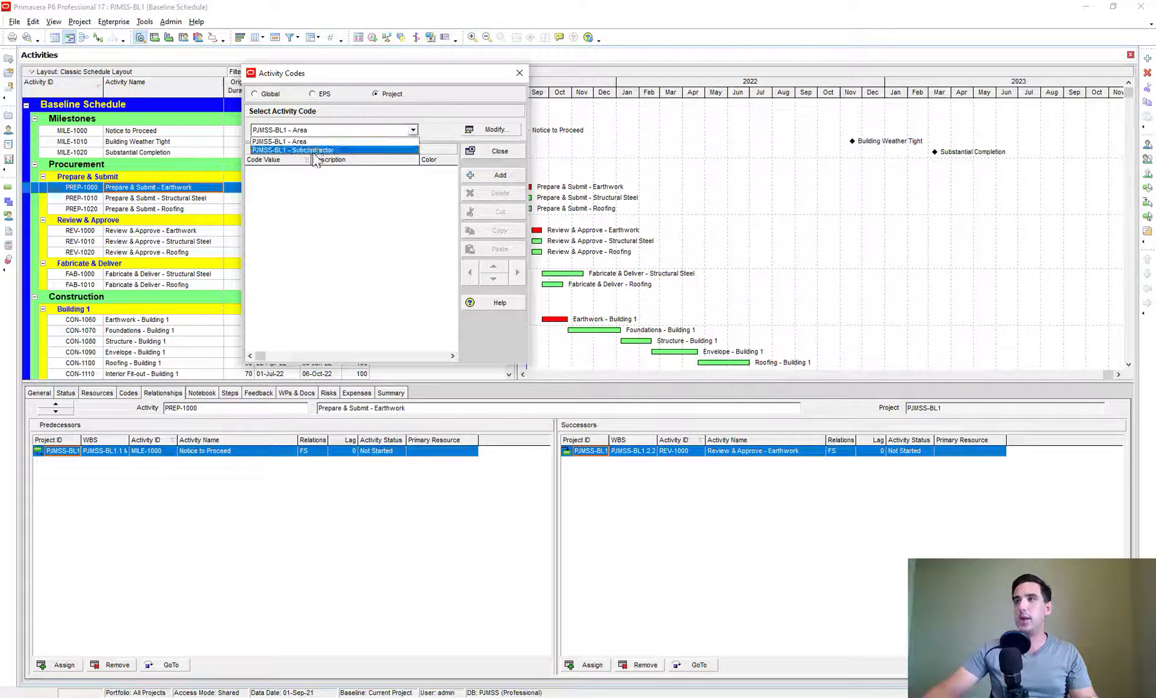
click(314, 151)
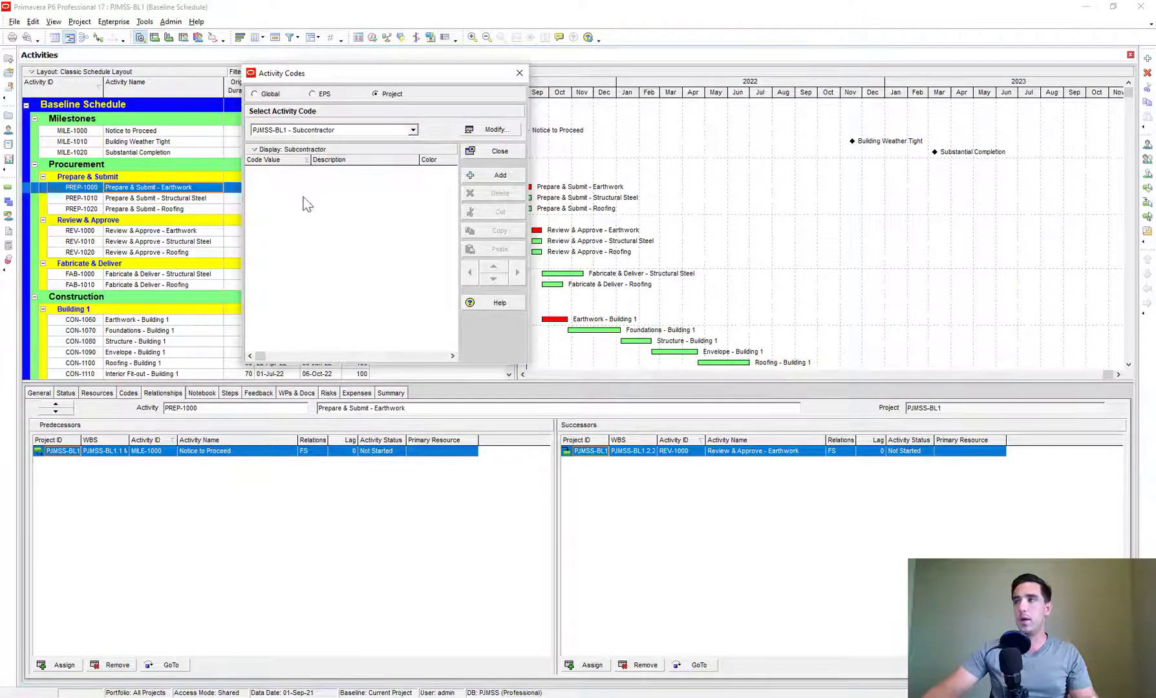
click(498, 176)
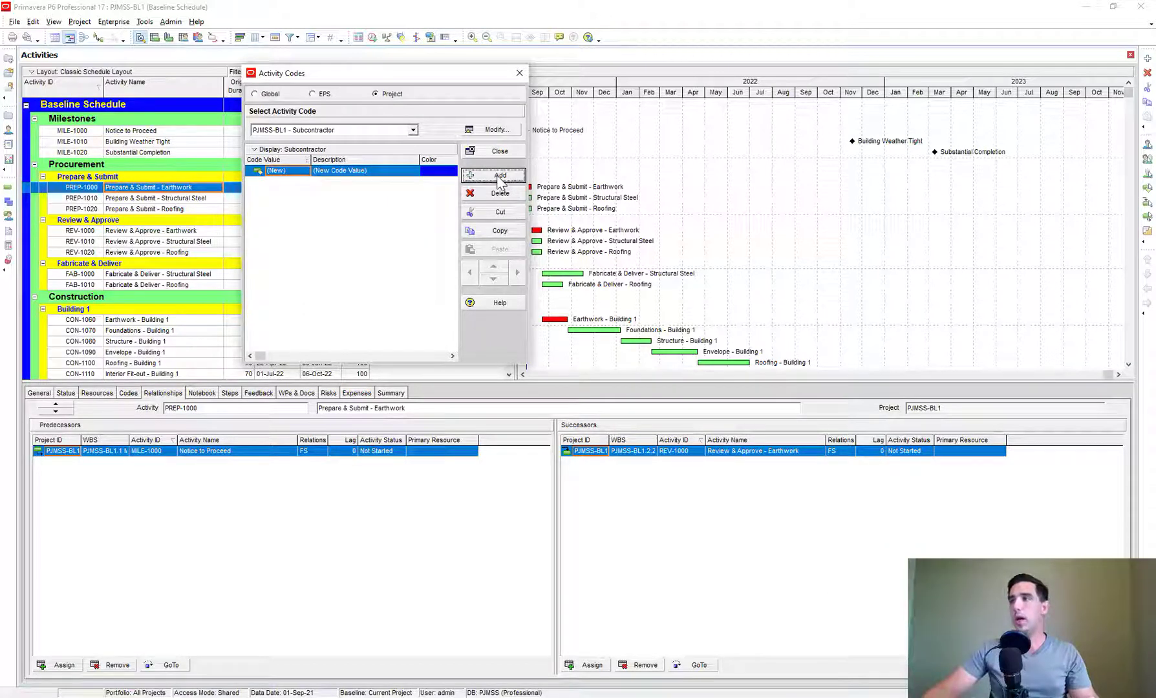
click(301, 171)
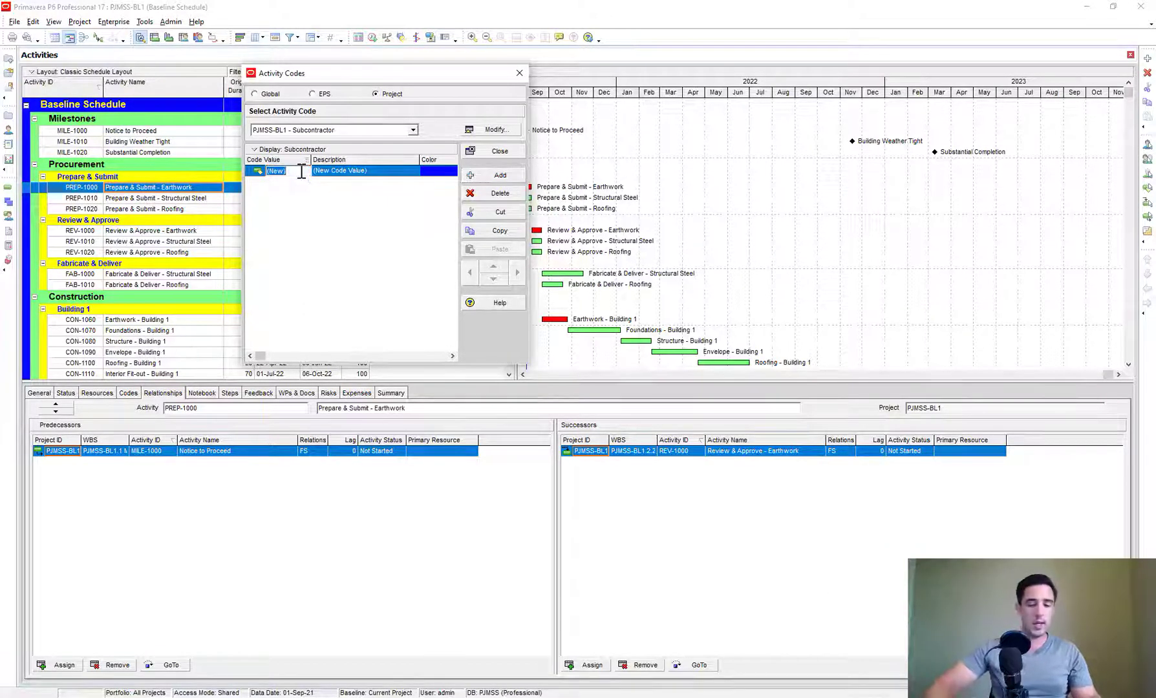
text(AB)
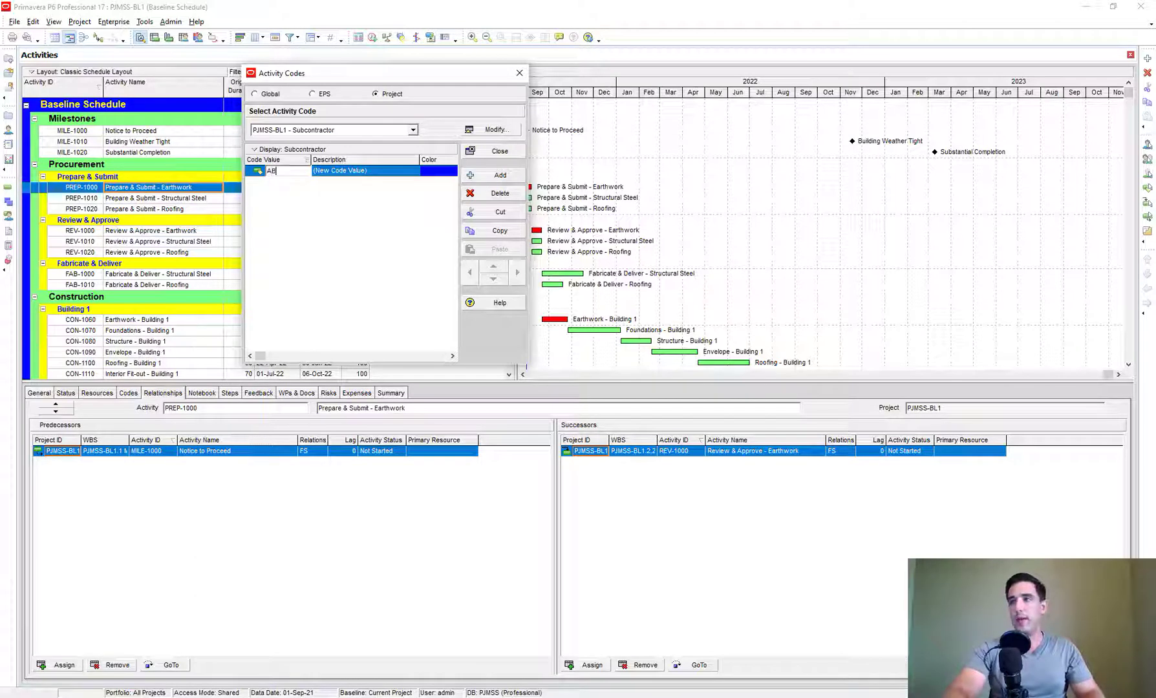
text(ABC)
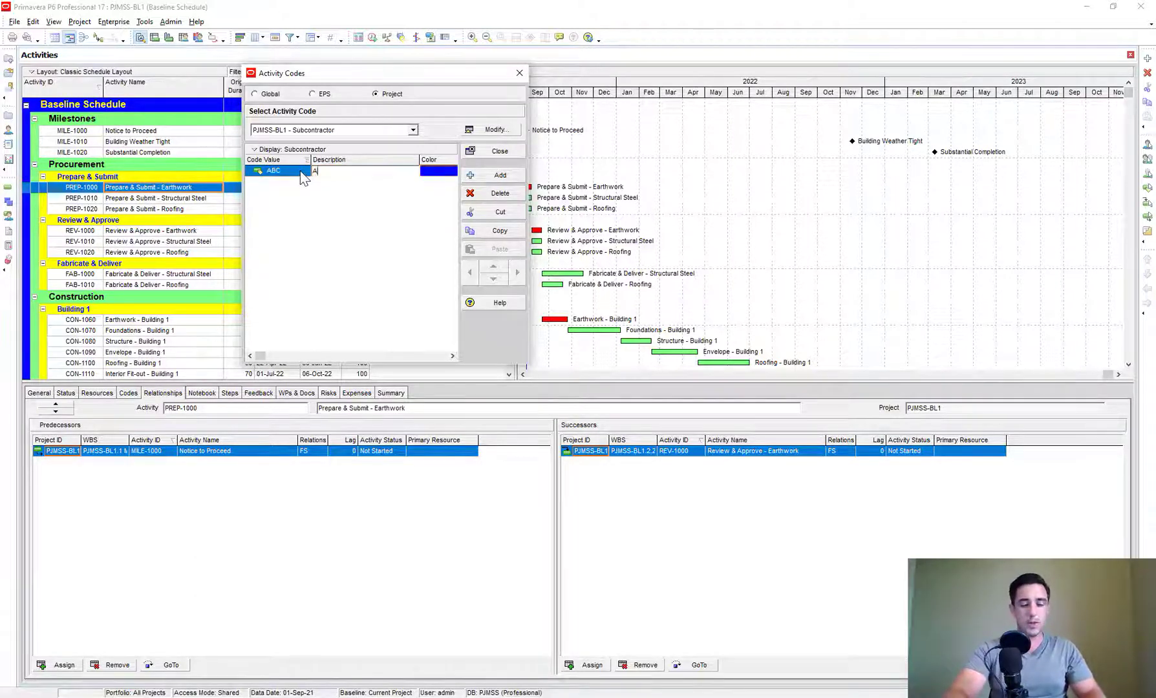
text( Conrete)
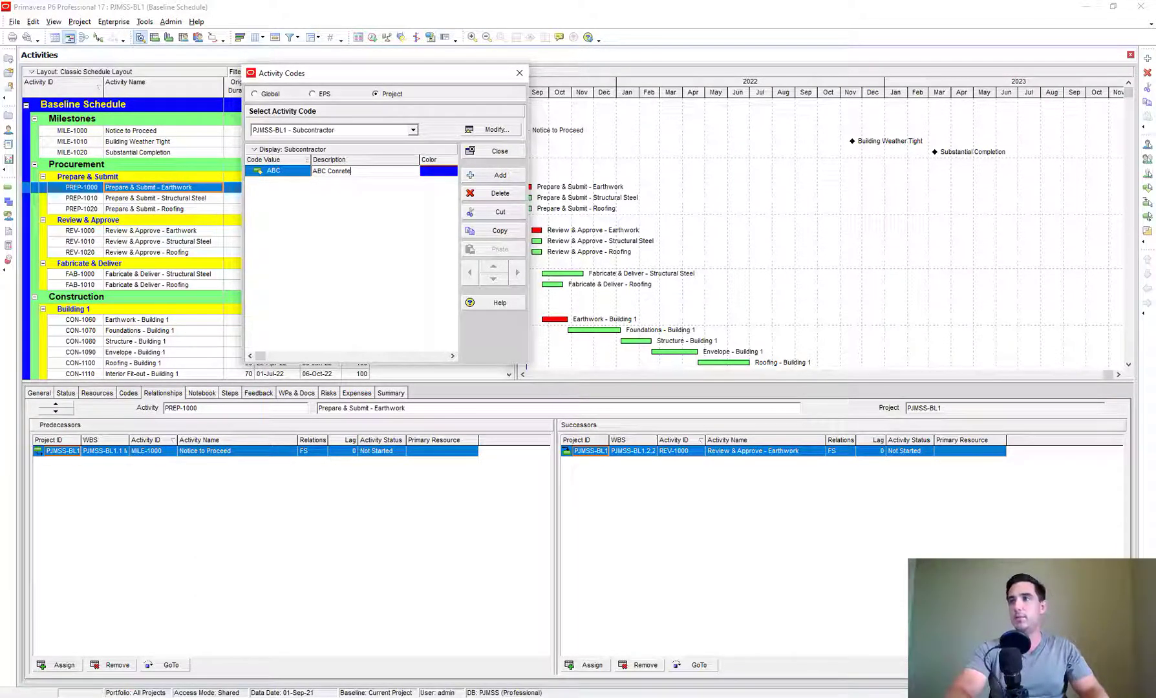
key(BackSpace)
key(BackSpace)
key(BackSpace)
key(BackSpace)
text(crete)
key(Return)
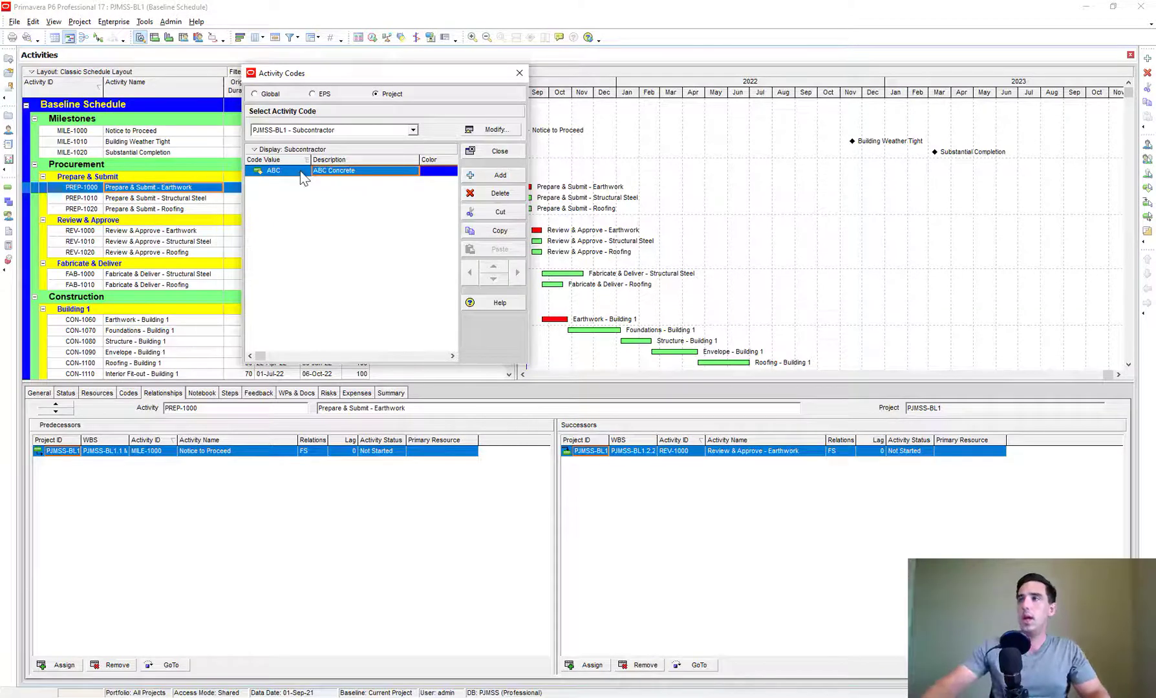
Add Subcontractor value DE with description 'DE Roofing' and close Activity Codes.
click(482, 176)
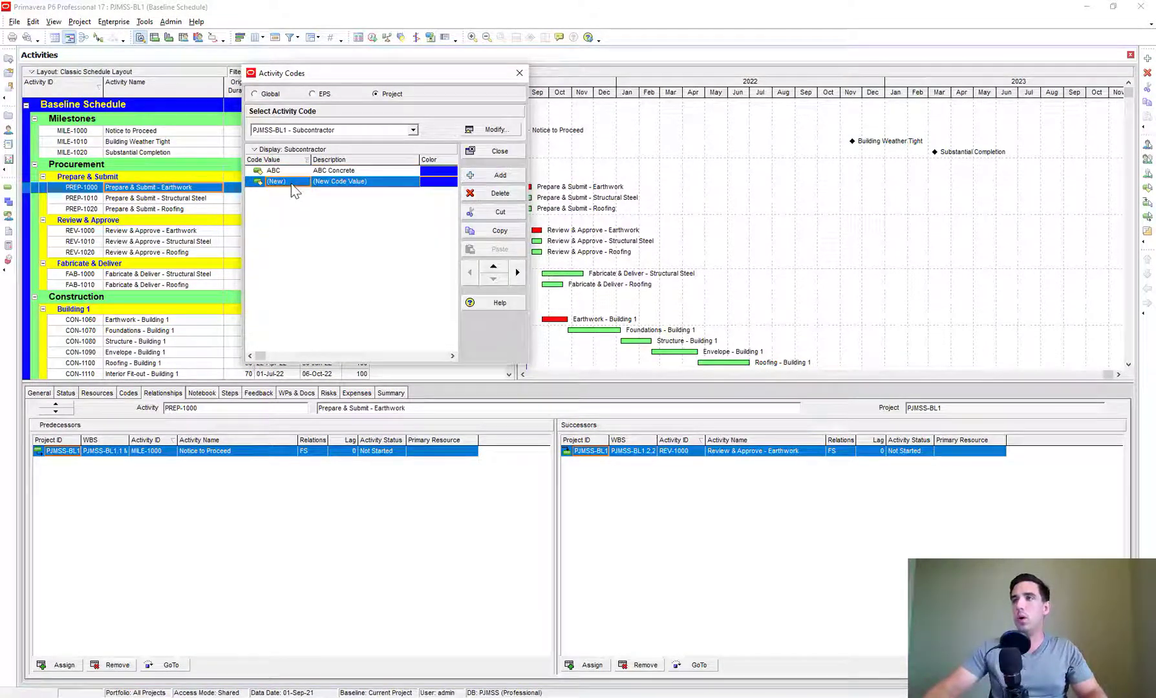
click(292, 184)
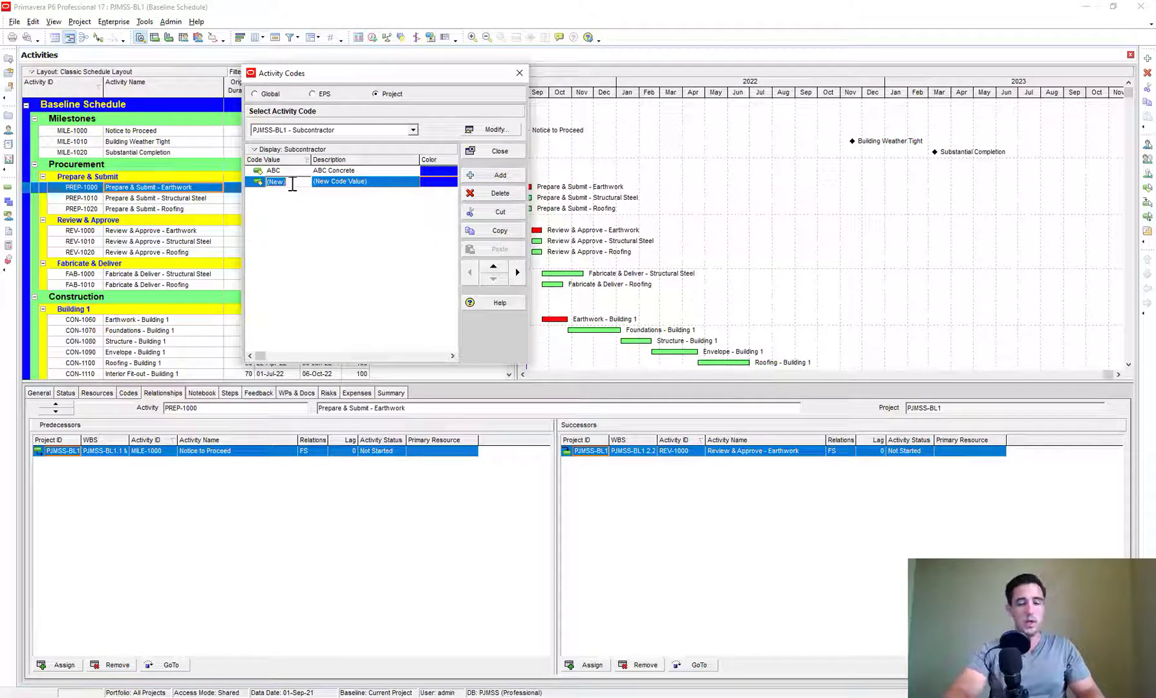
text(DE)
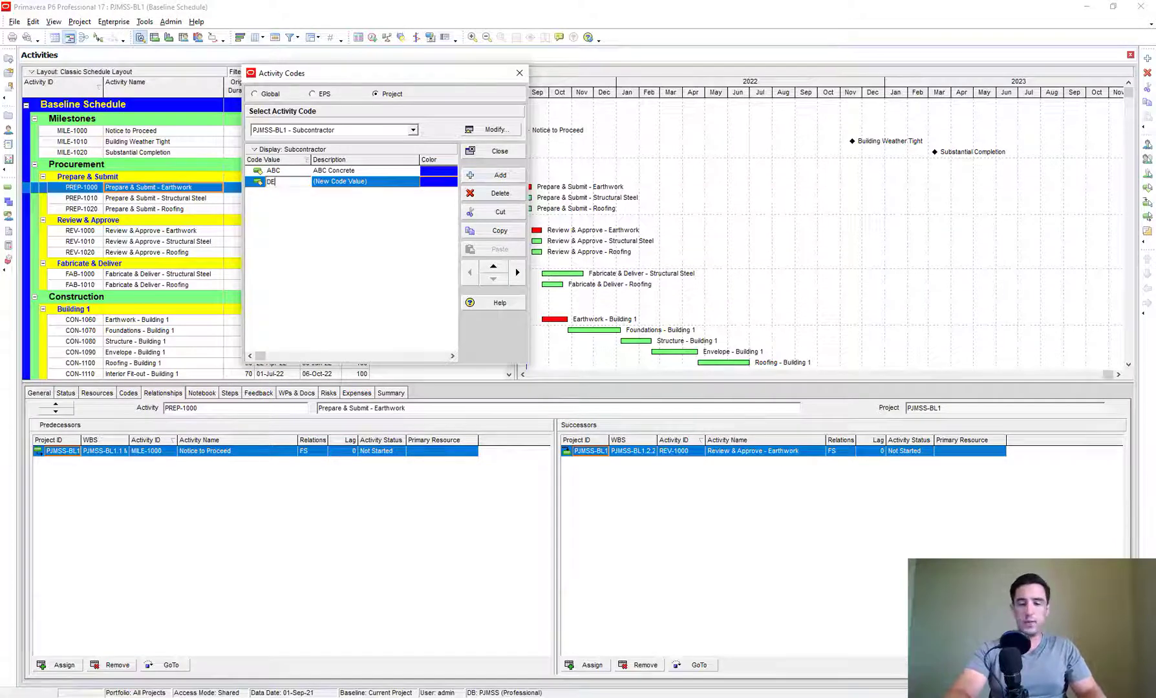
key(Tab)
text(DE Ro)
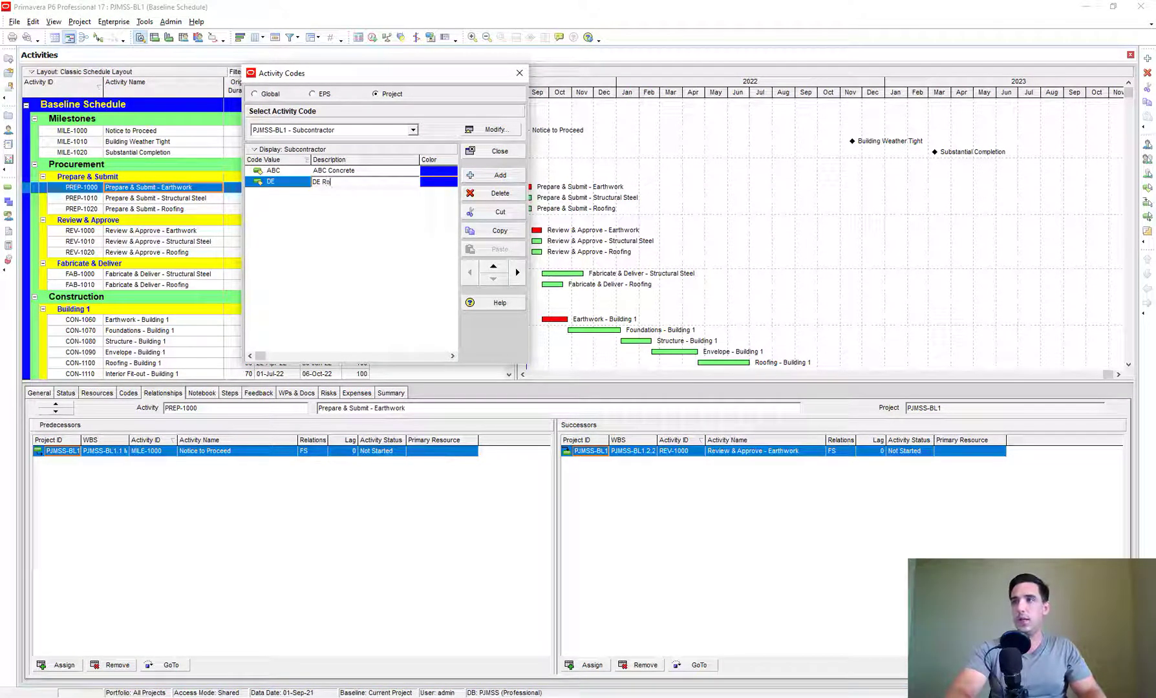
text(ofing)
click(289, 183)
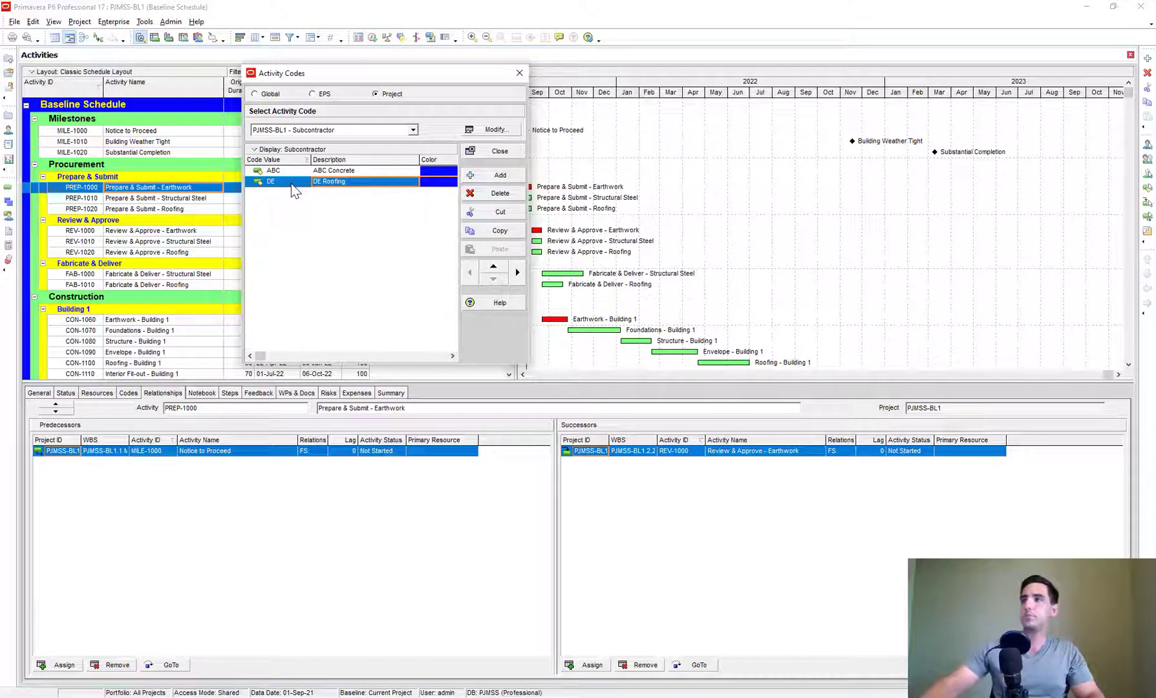
click(507, 153)
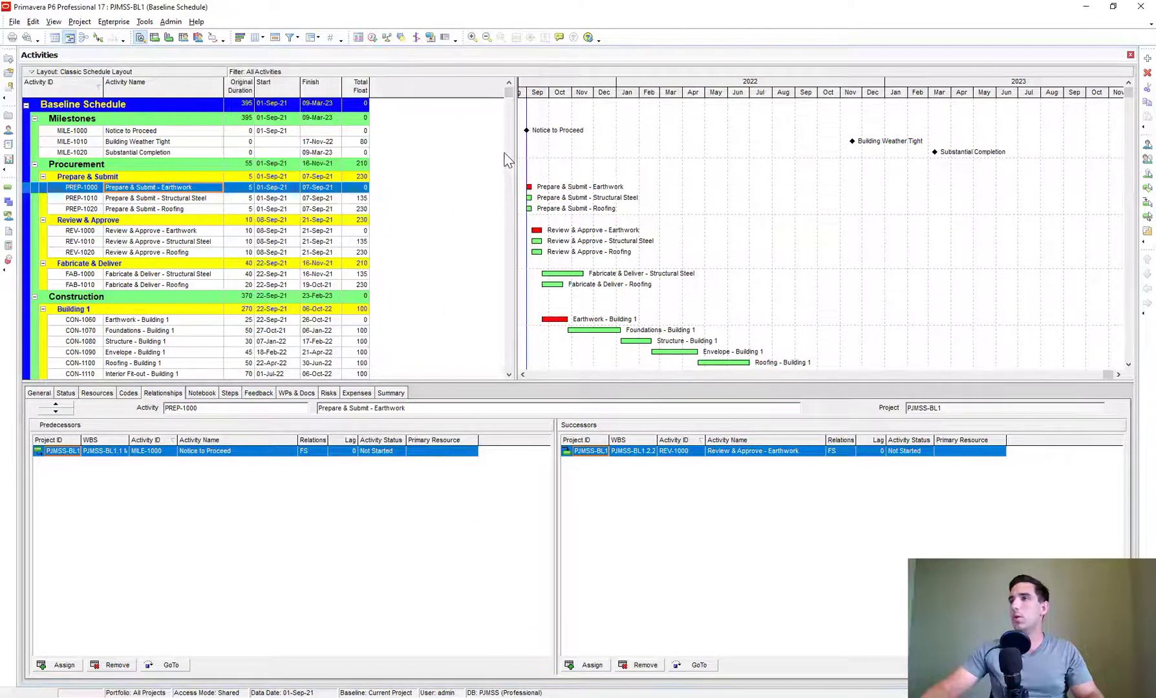
Add the Activity Codes - Project Subcontractor column to the activity table and widen it.
scroll(191, 333, down, 1)
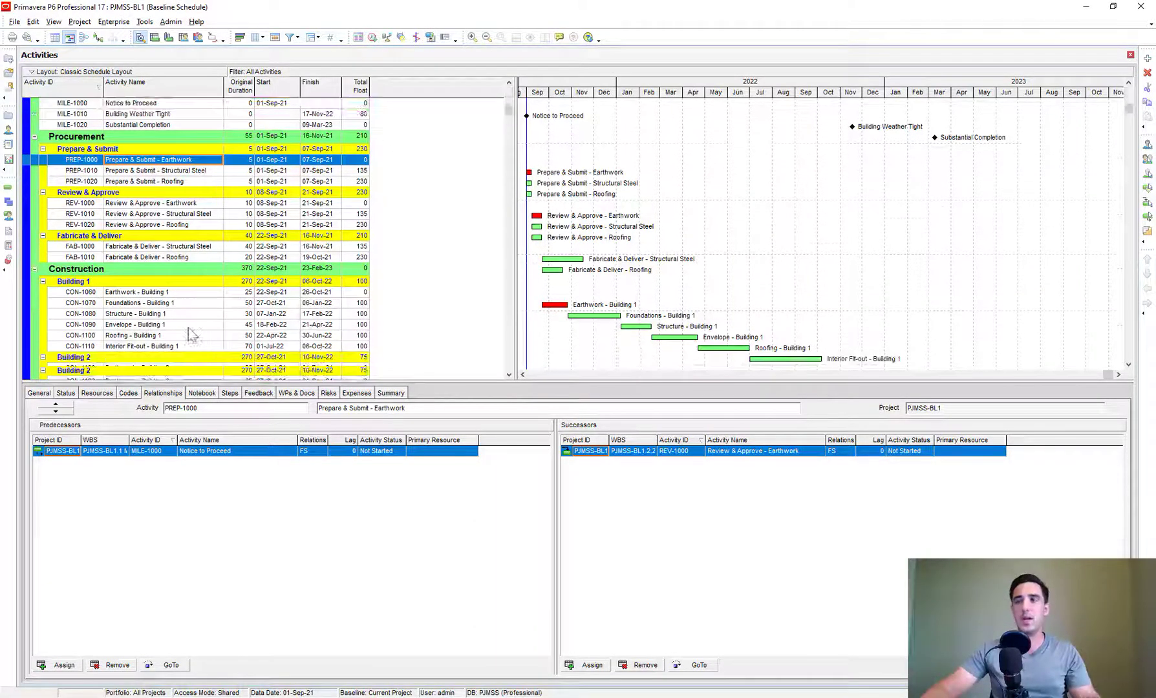
scroll(193, 333, down, 1)
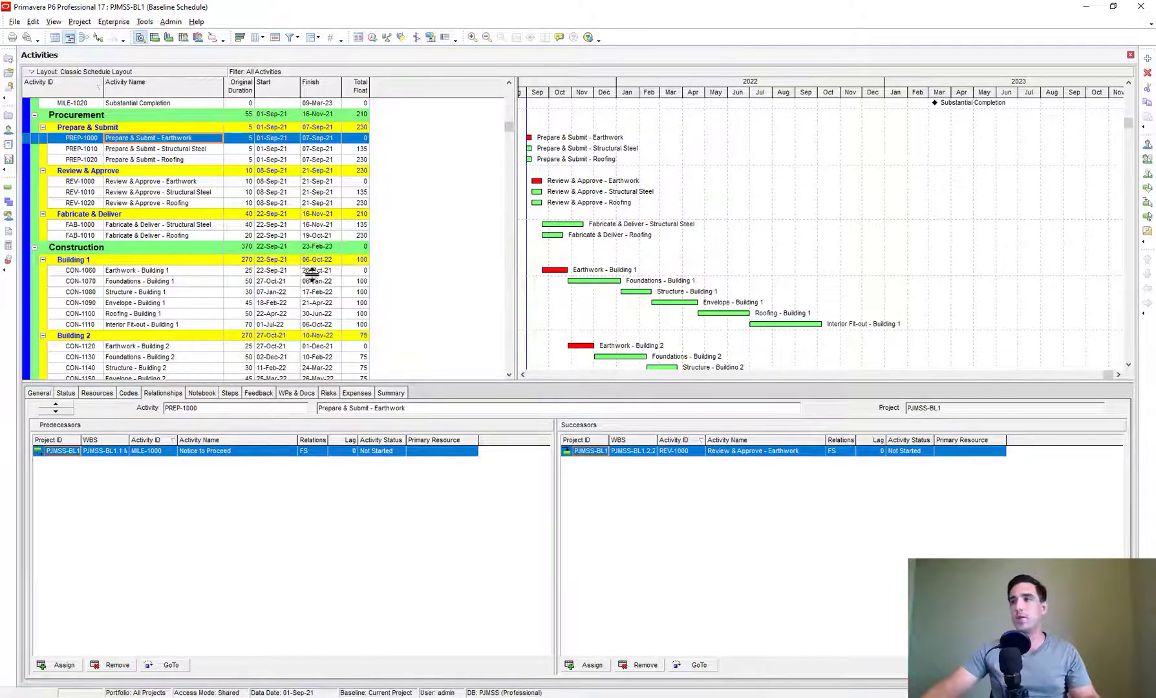
click(124, 271)
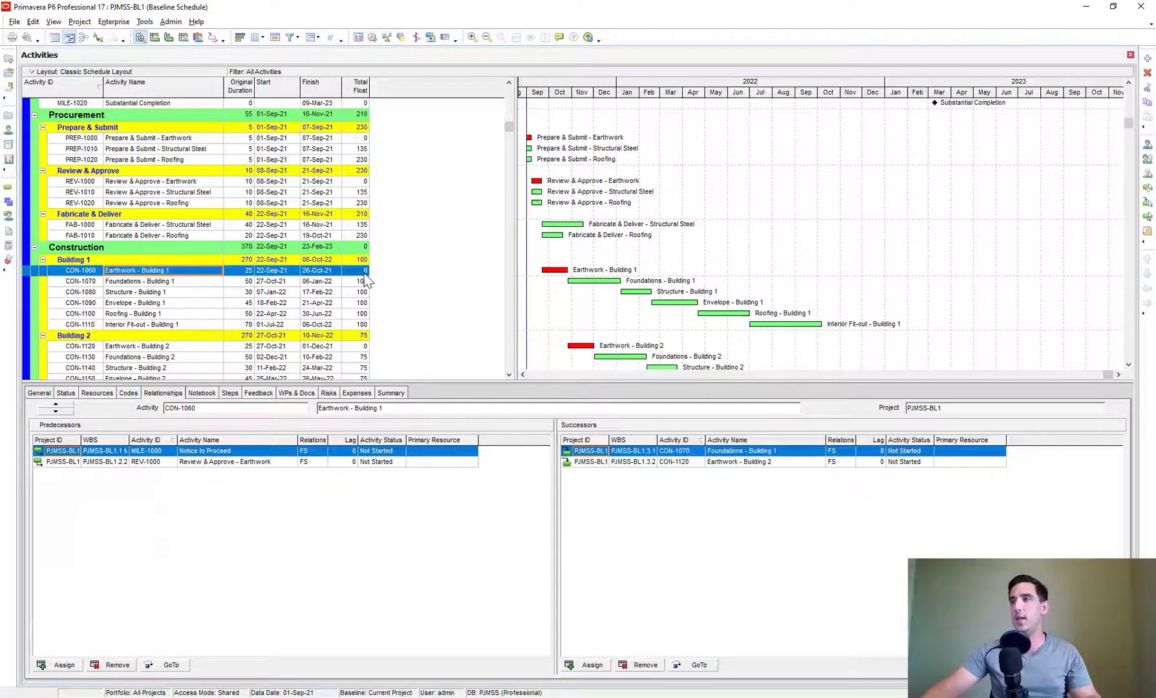
right_click(385, 222)
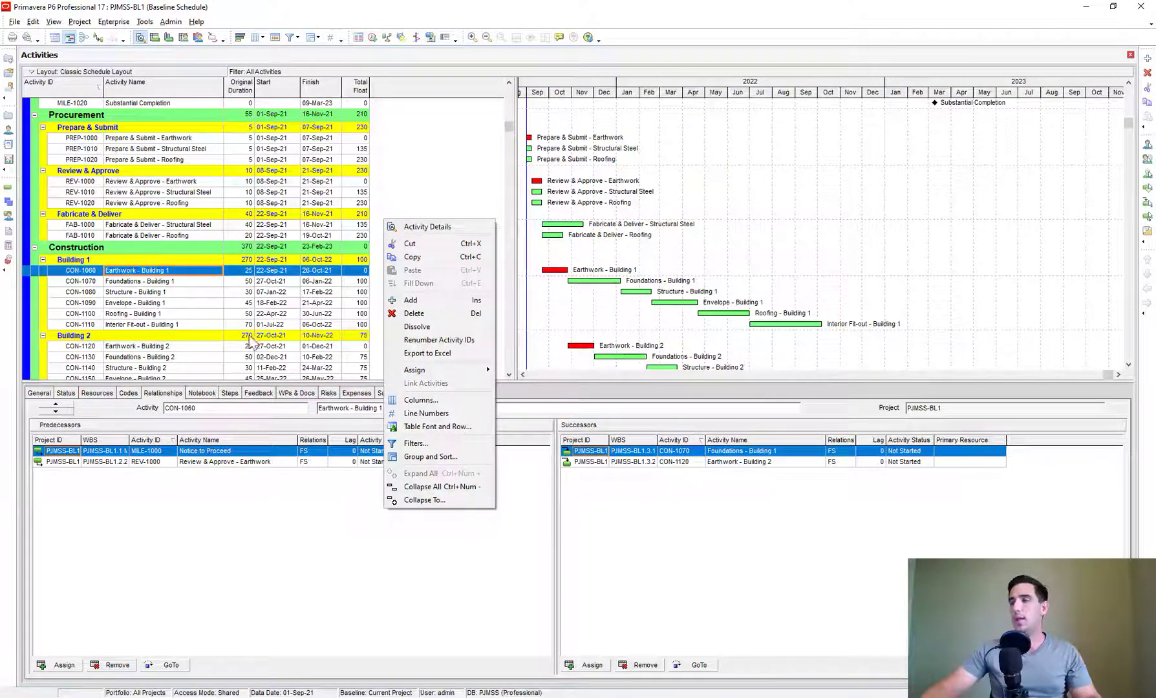
click(416, 401)
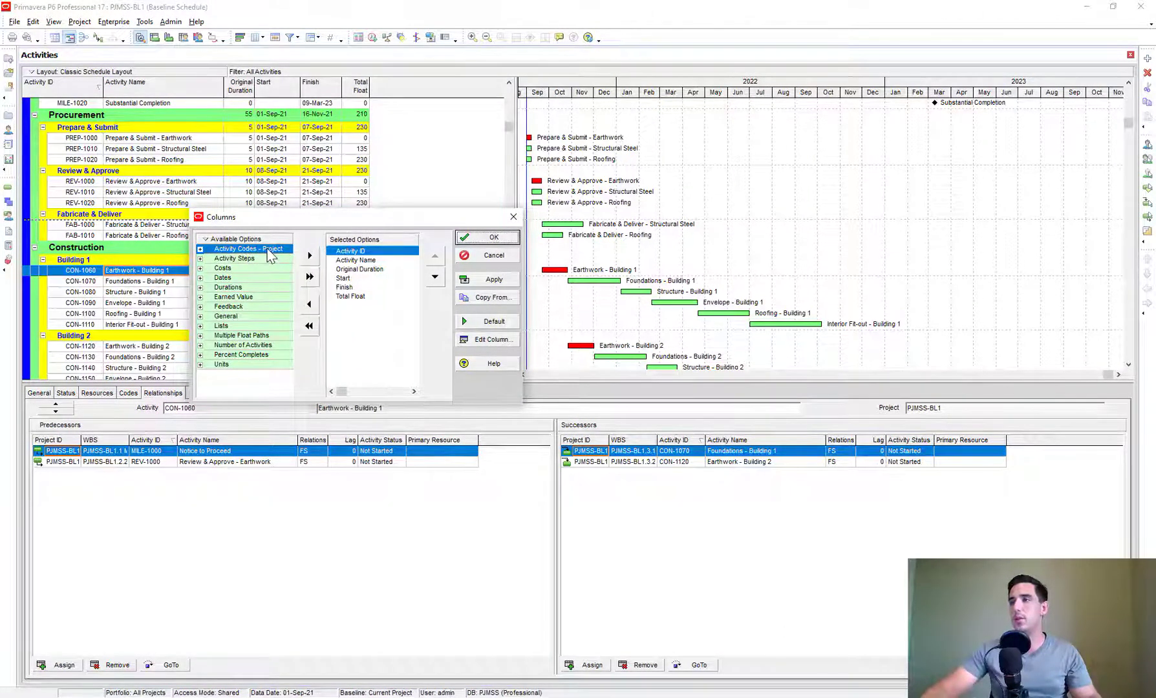
click(200, 249)
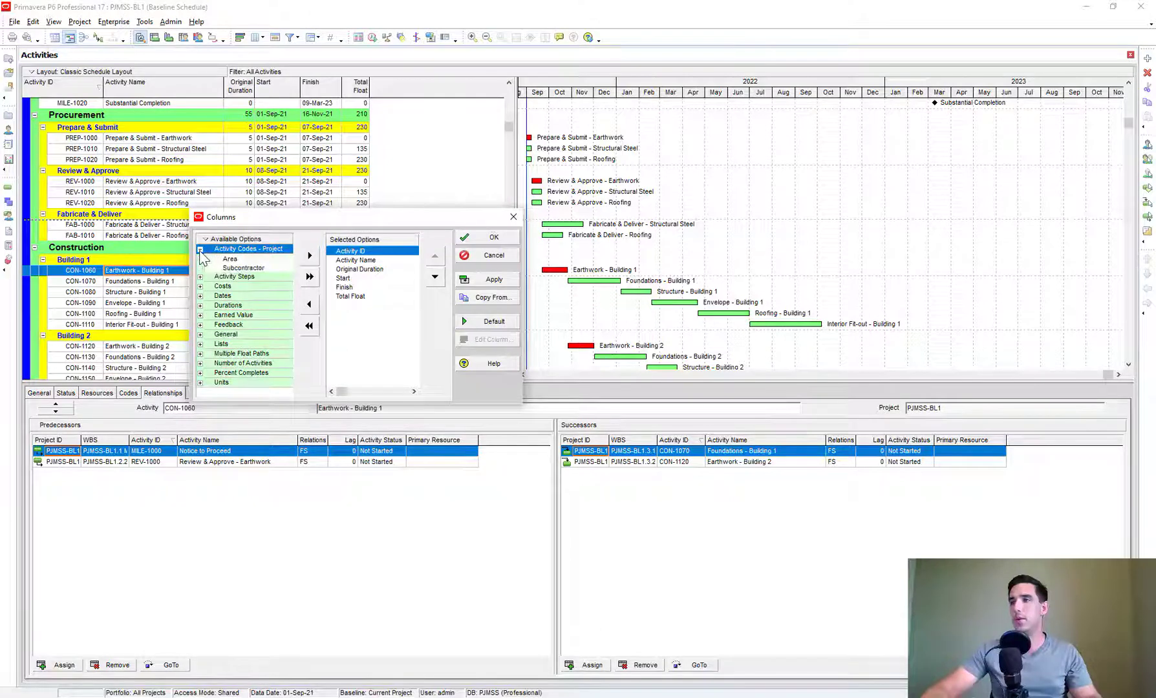
click(242, 268)
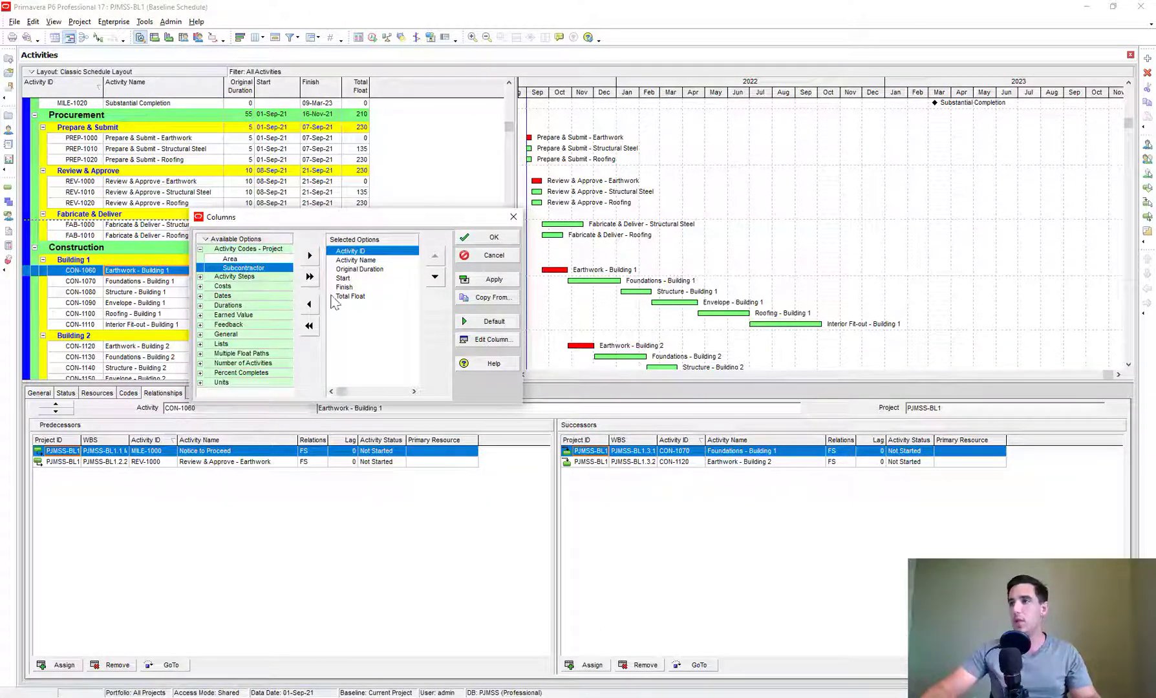
click(309, 256)
click(492, 279)
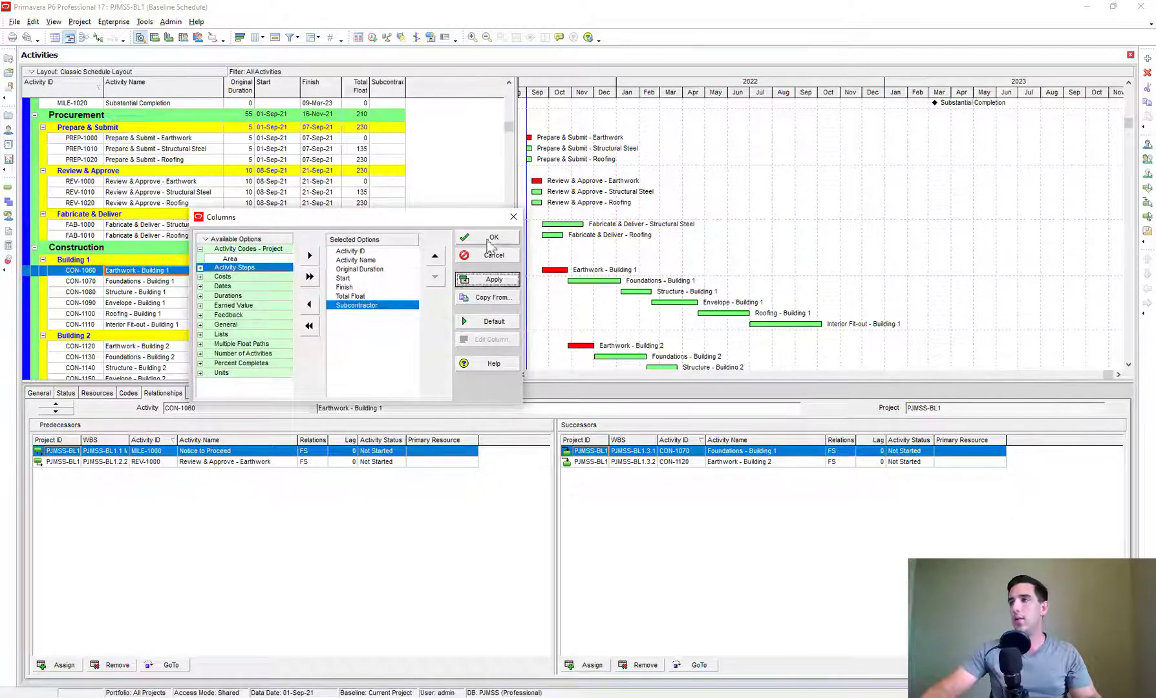
click(493, 237)
drag(405, 82, 433, 82)
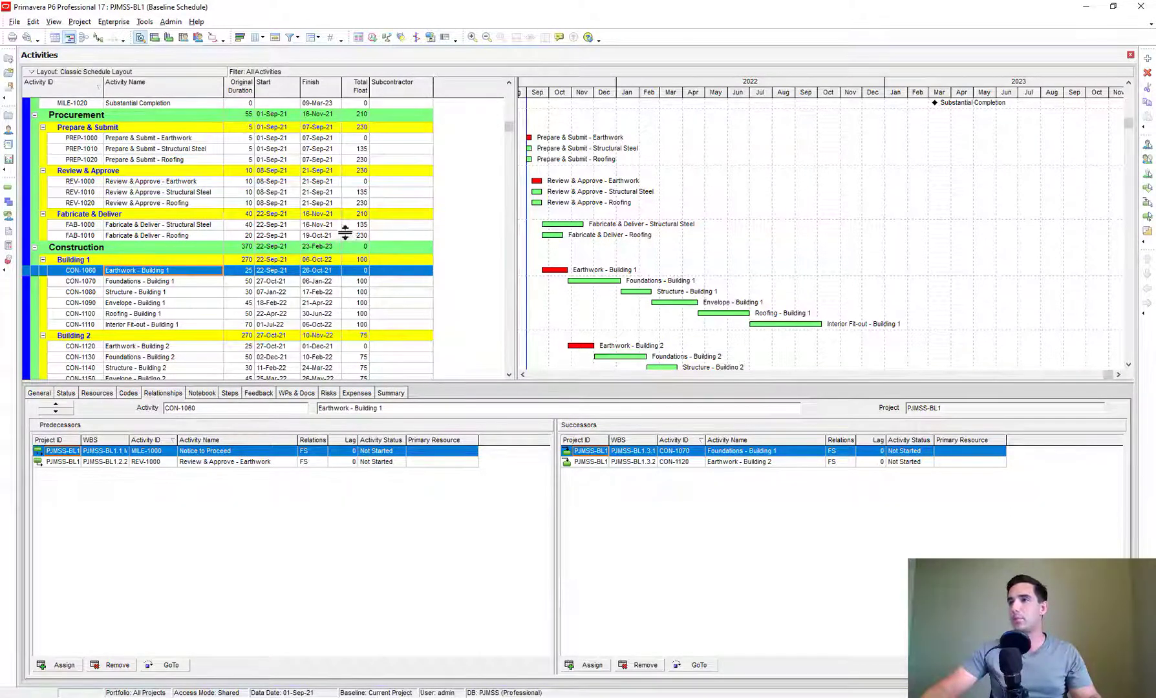
Open the subcontractor value list in Structure - Building 1 (CON-1080)'s Subcontractor cell.
click(133, 292)
scroll(194, 288, down, 1)
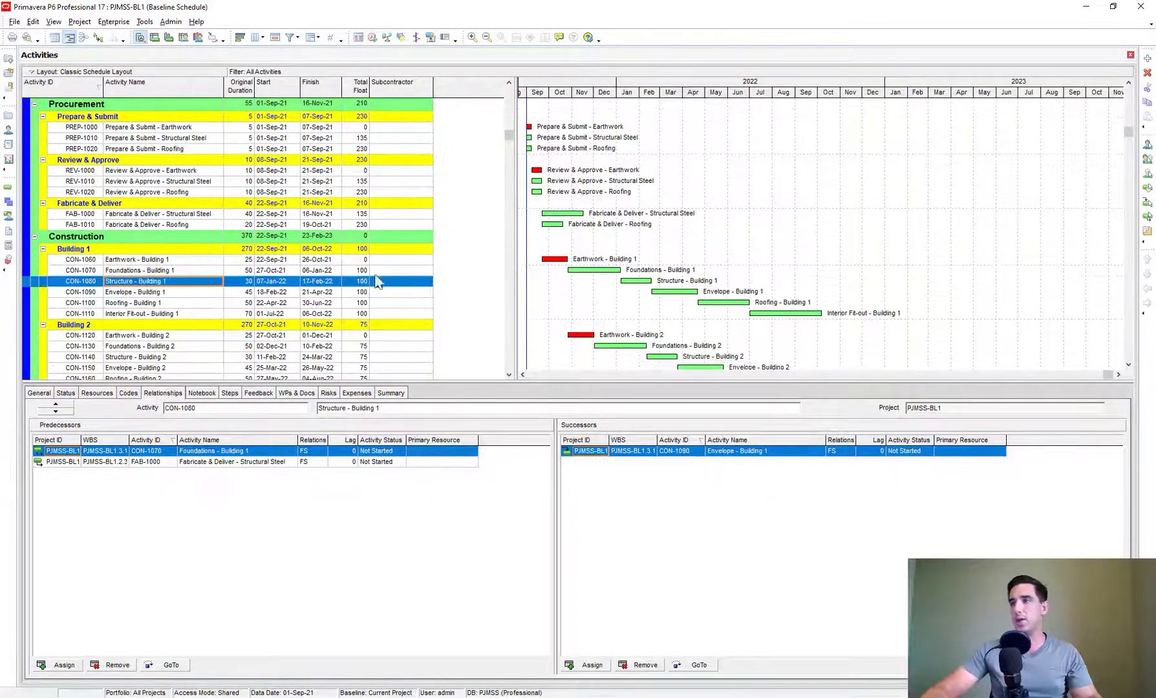
click(409, 284)
click(412, 284)
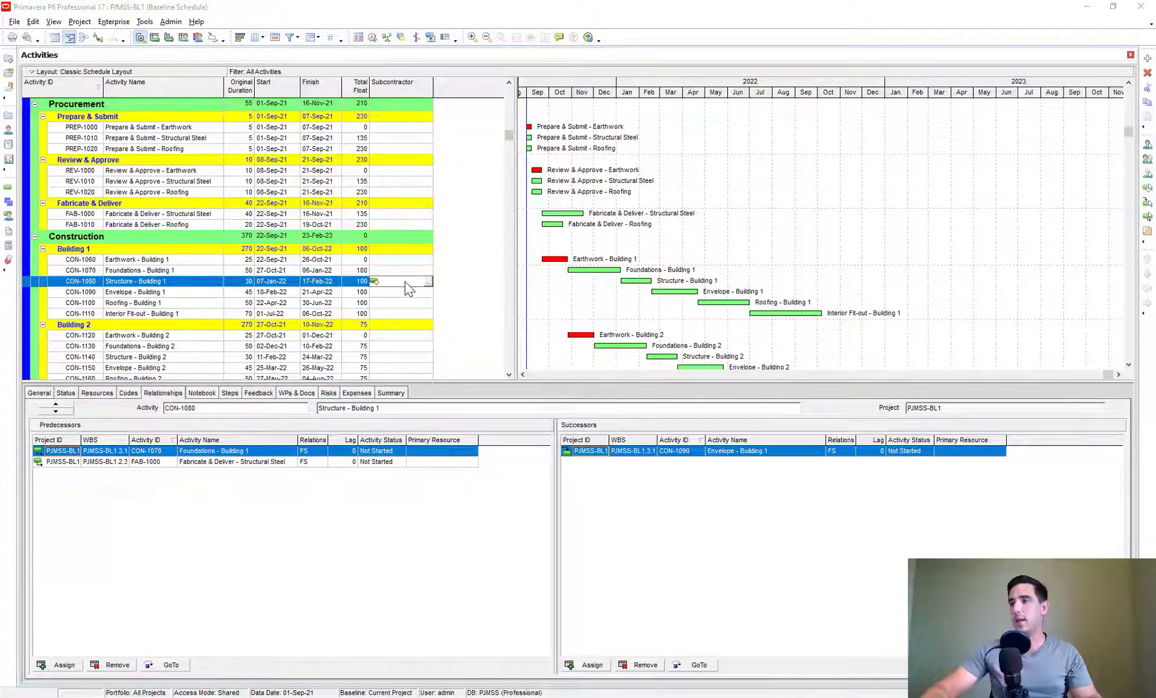
click(427, 281)
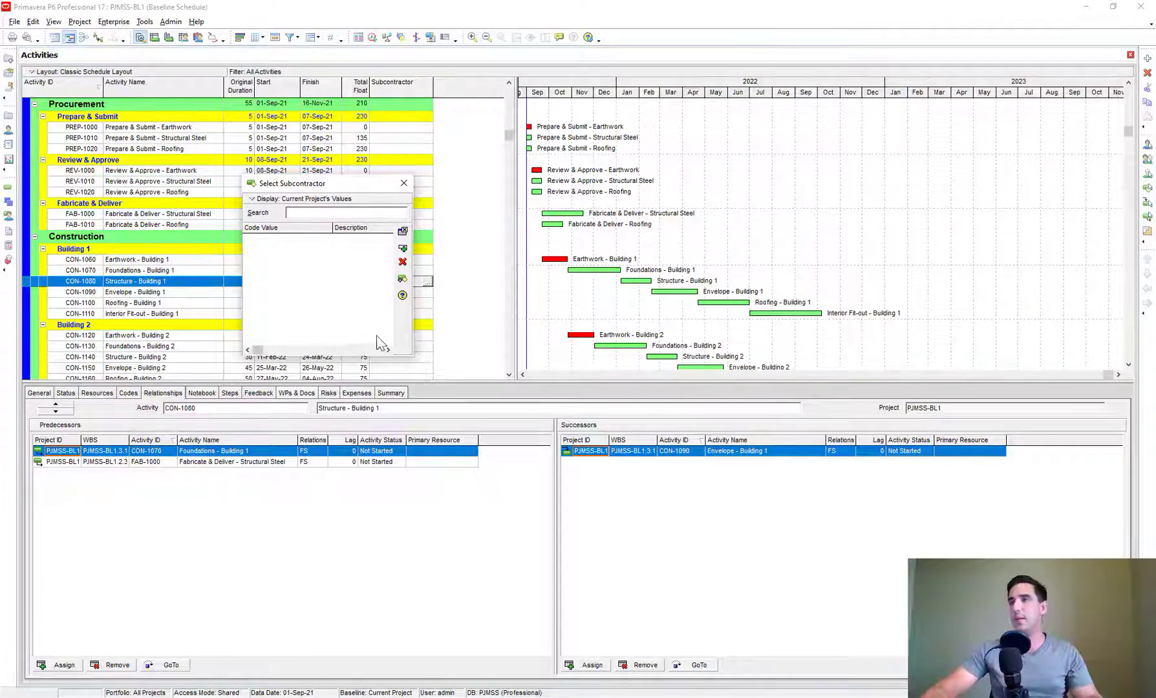
Show all subcontractor values and assign ABC to Structure - Building 1.
click(288, 211)
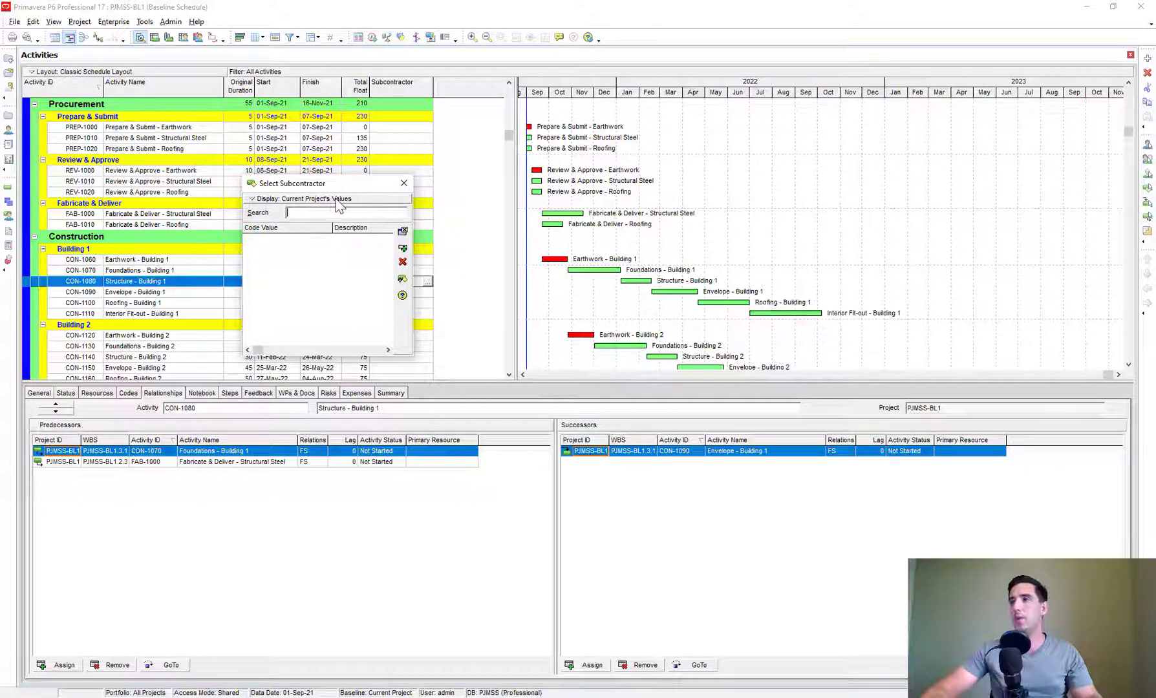
click(252, 201)
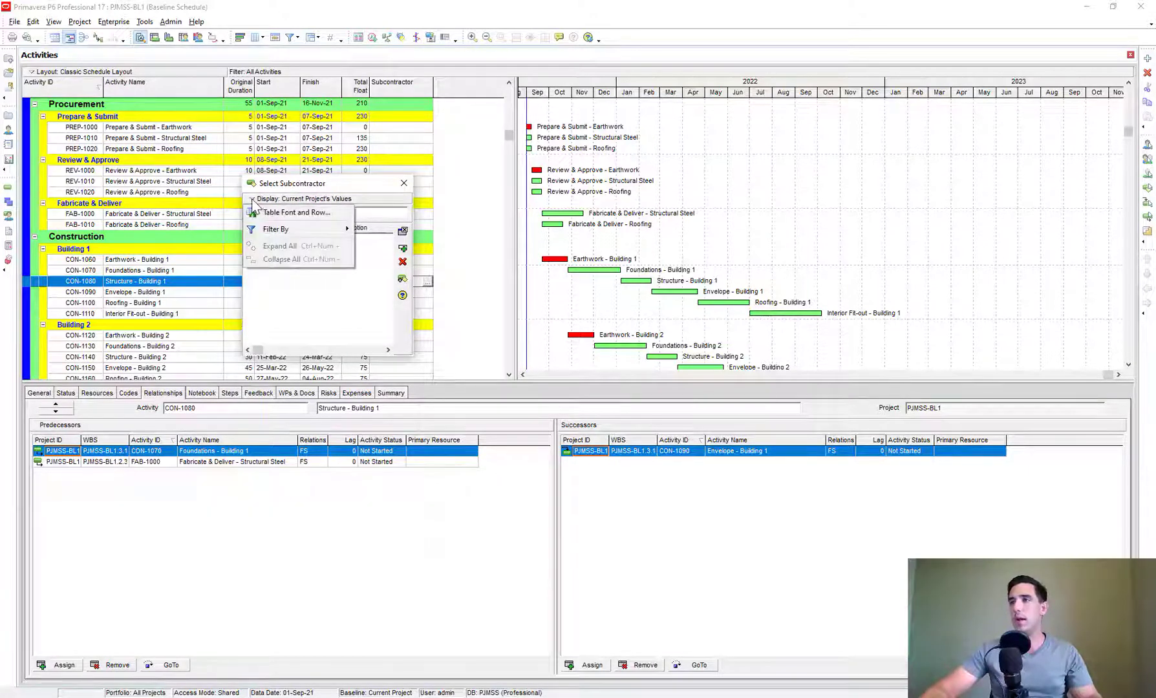
mouse_move(274, 232)
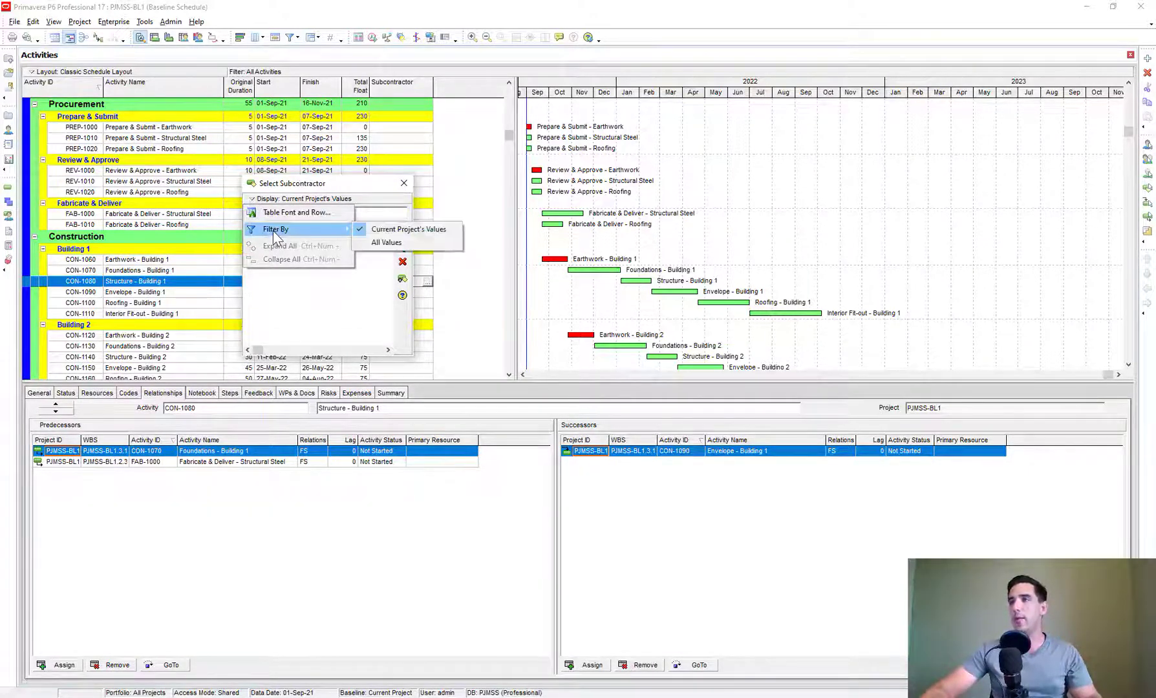
click(386, 243)
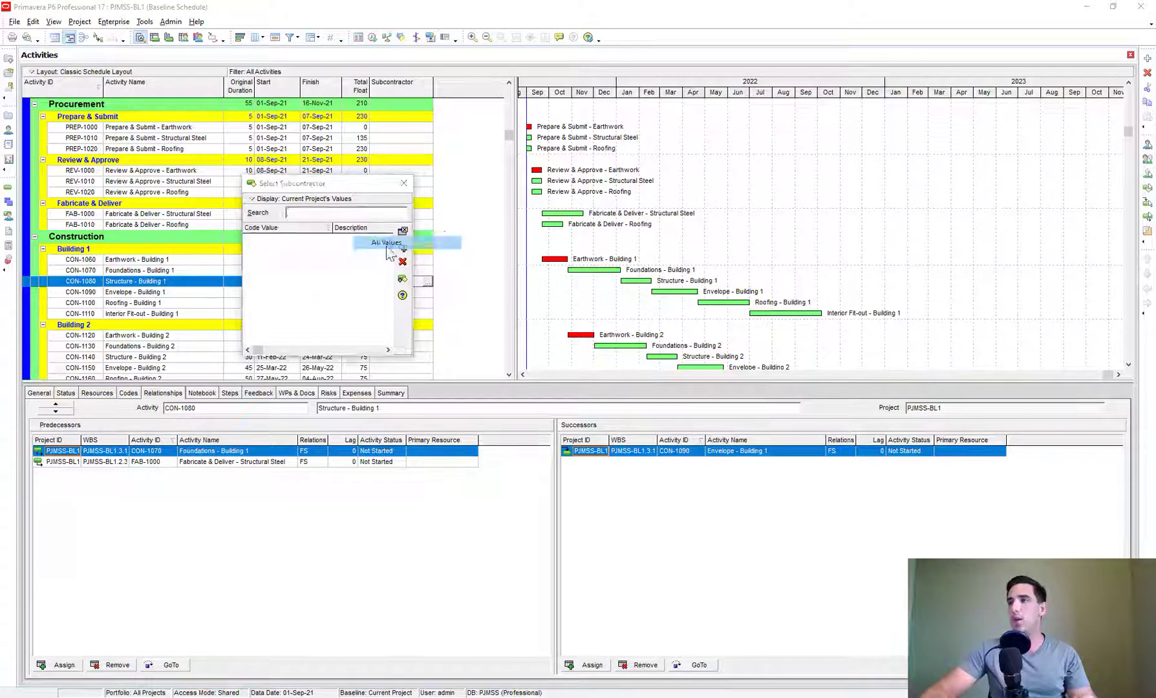
click(278, 249)
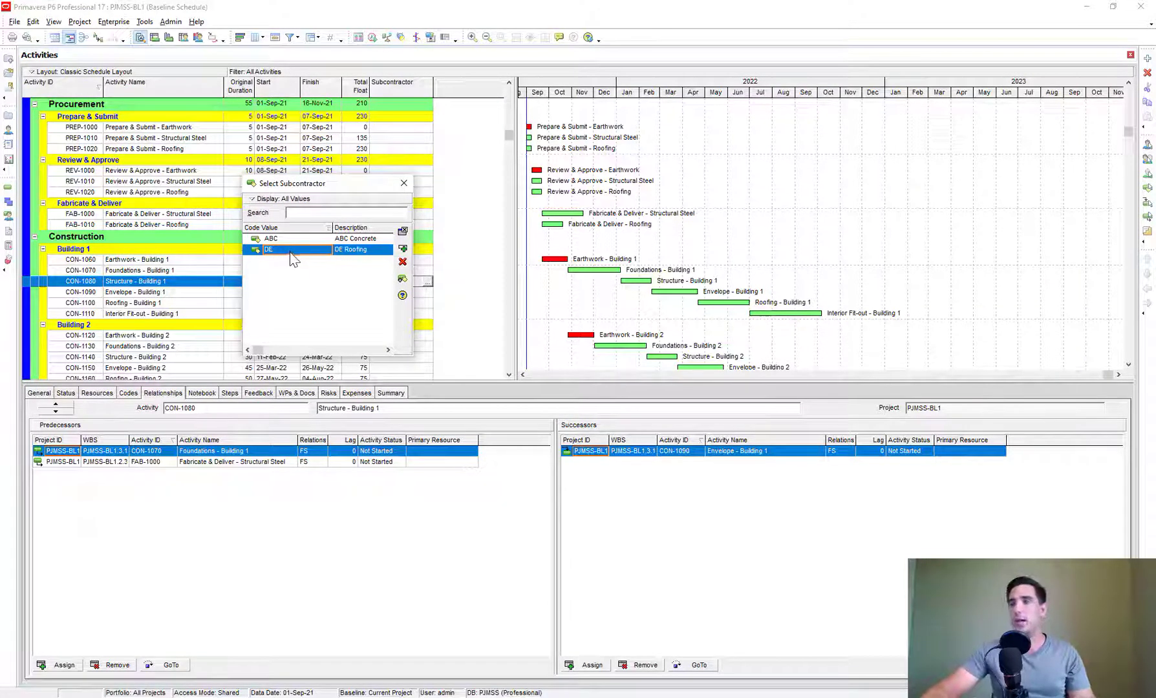
click(285, 240)
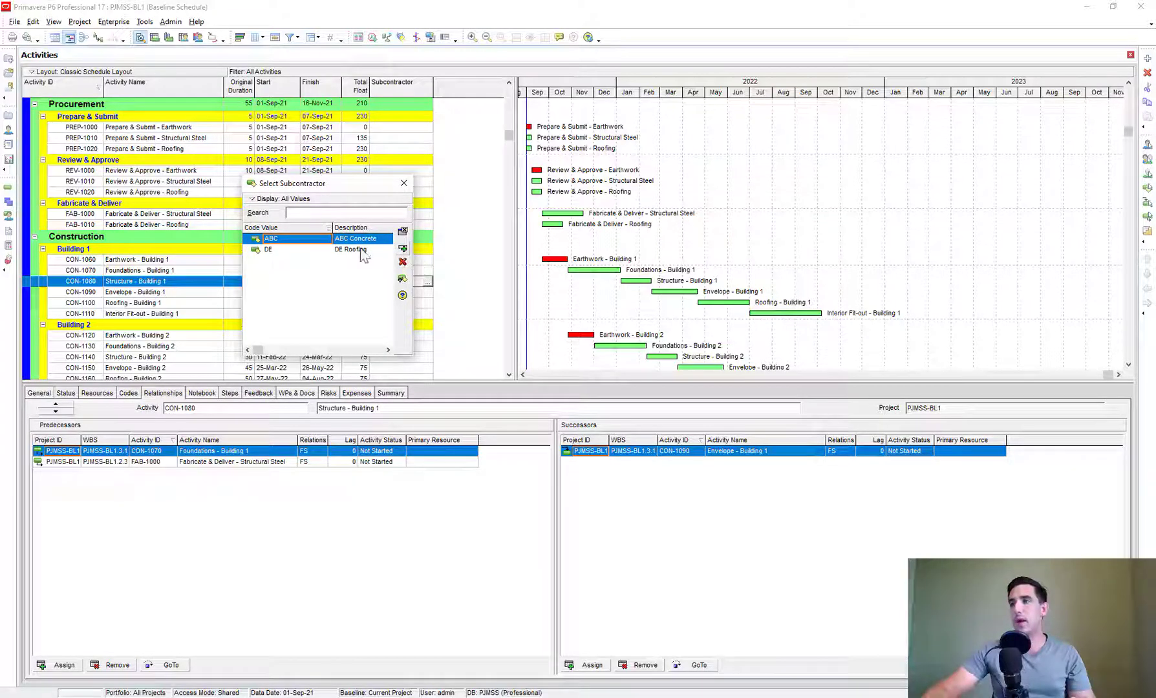
click(402, 250)
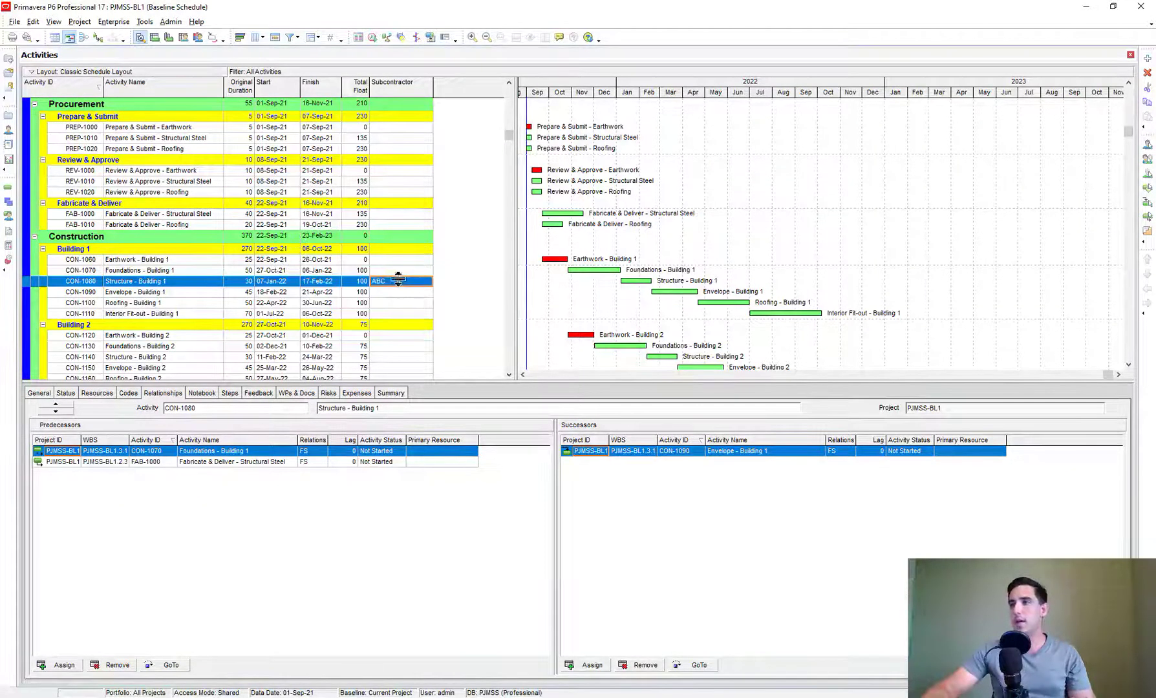
Assign subcontractor DE to Roofing - Building 1 (CON-1100).
click(157, 305)
click(400, 304)
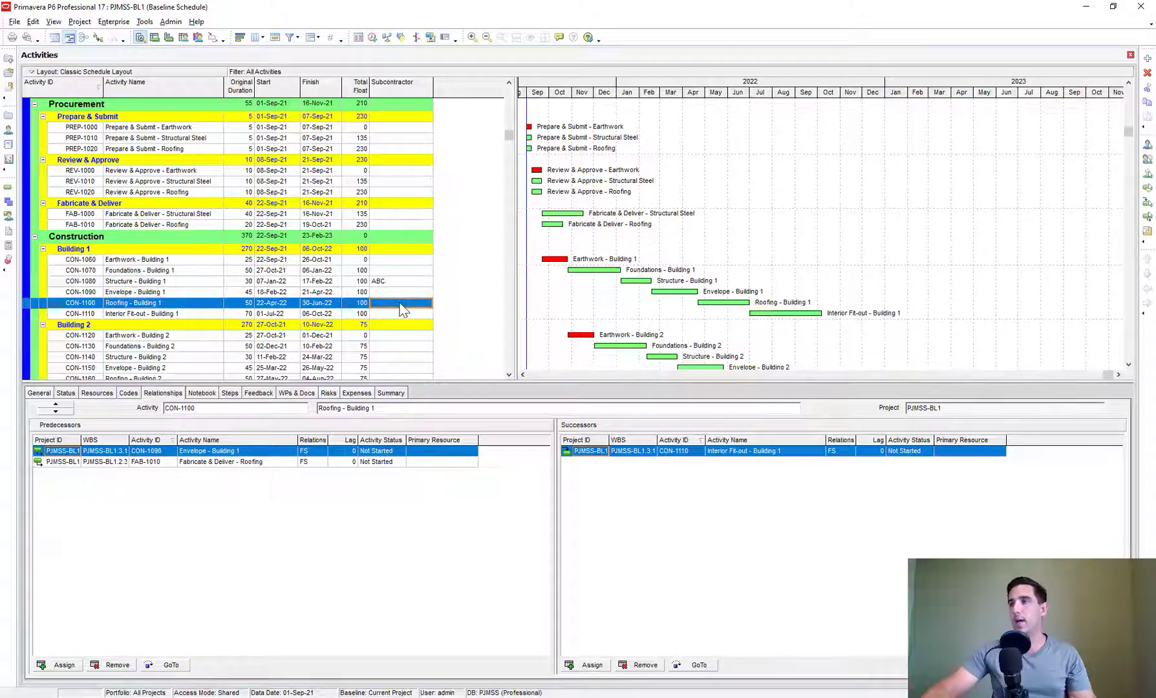
double_click(402, 309)
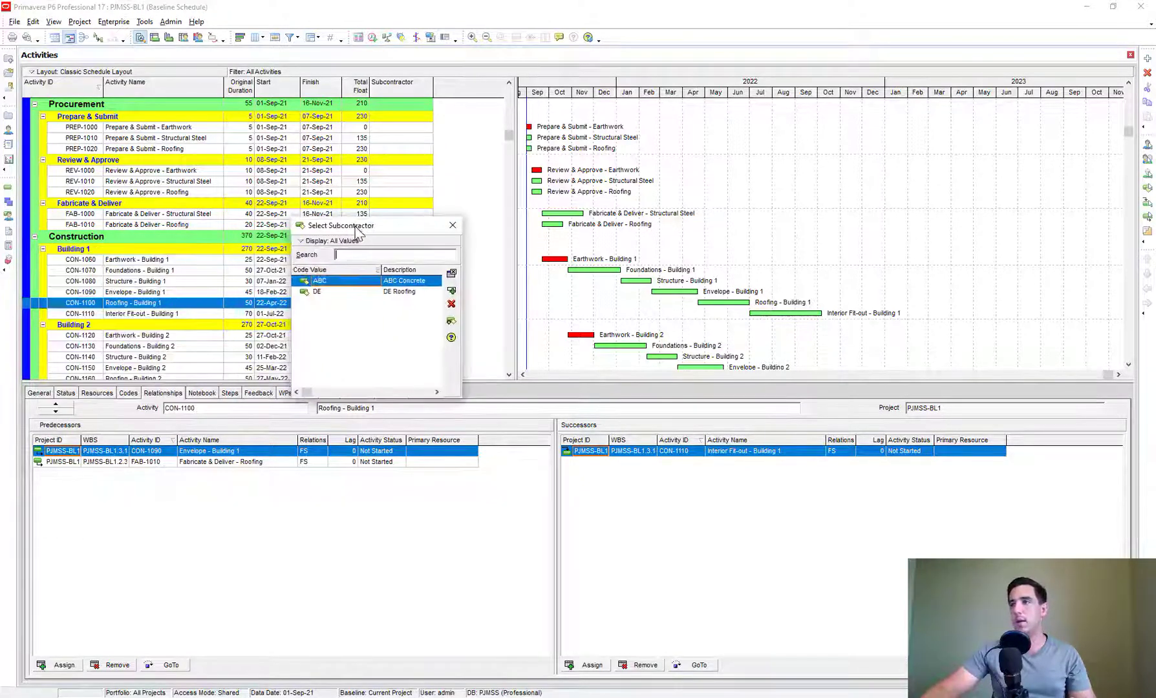
double_click(389, 292)
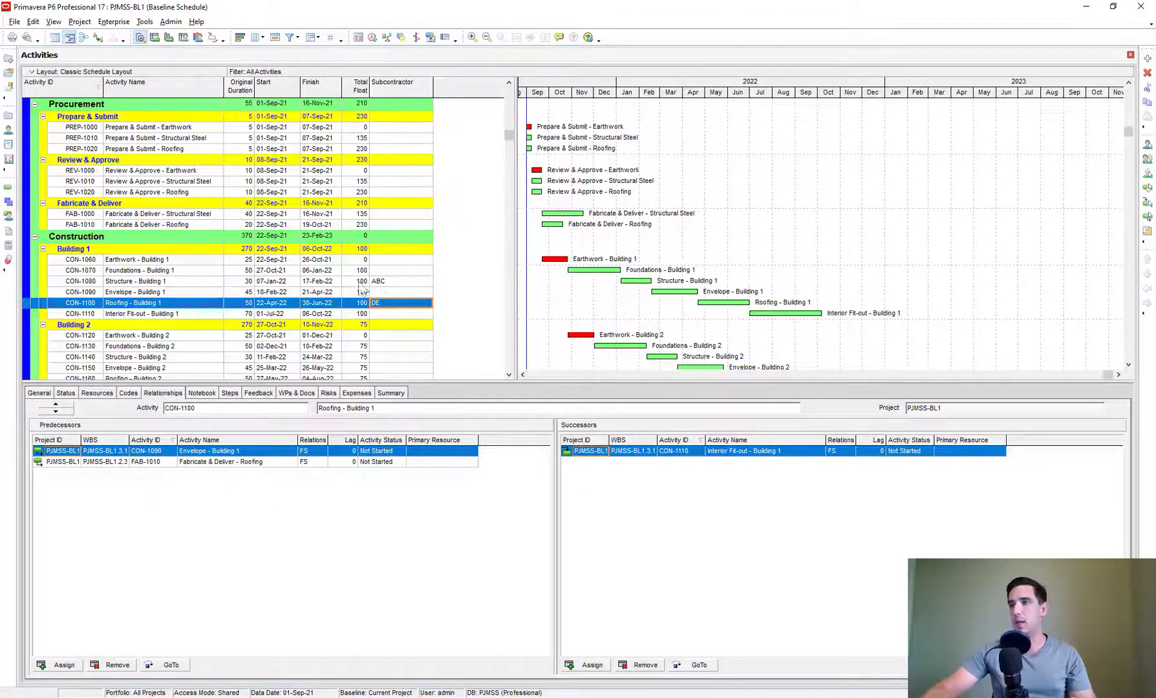
scroll(343, 290, down, 1)
Select Structure - Building 2 (CON-1140) and bring up its Assign Activity Codes dialog.
scroll(254, 276, down, 1)
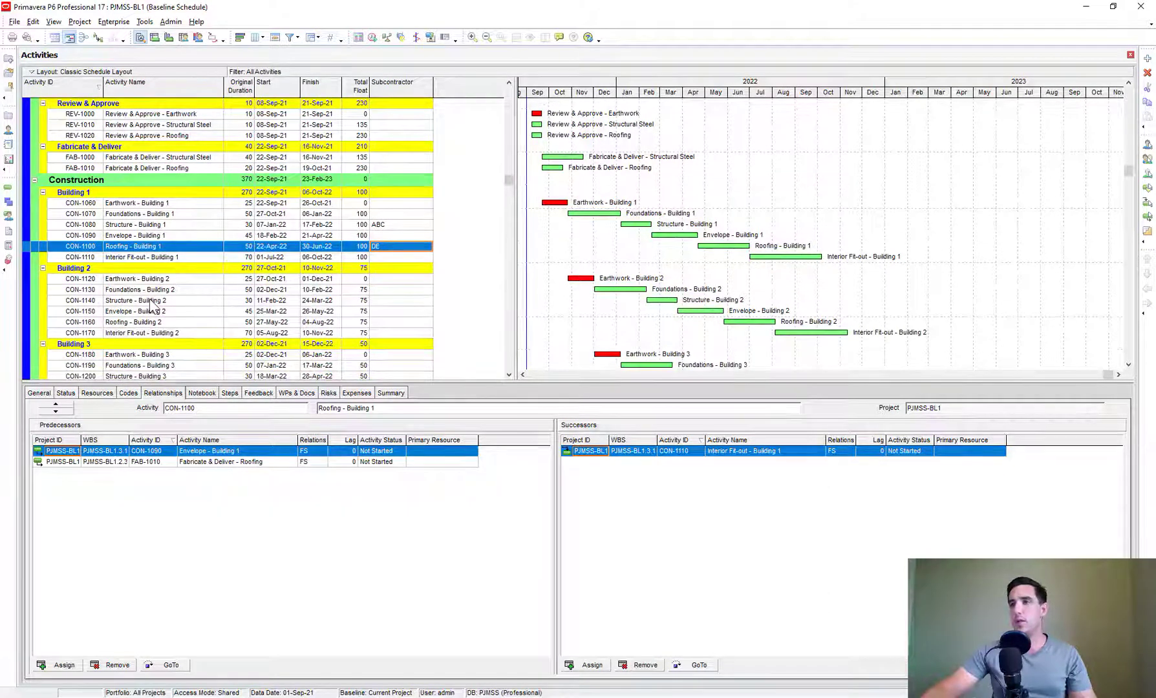
click(143, 290)
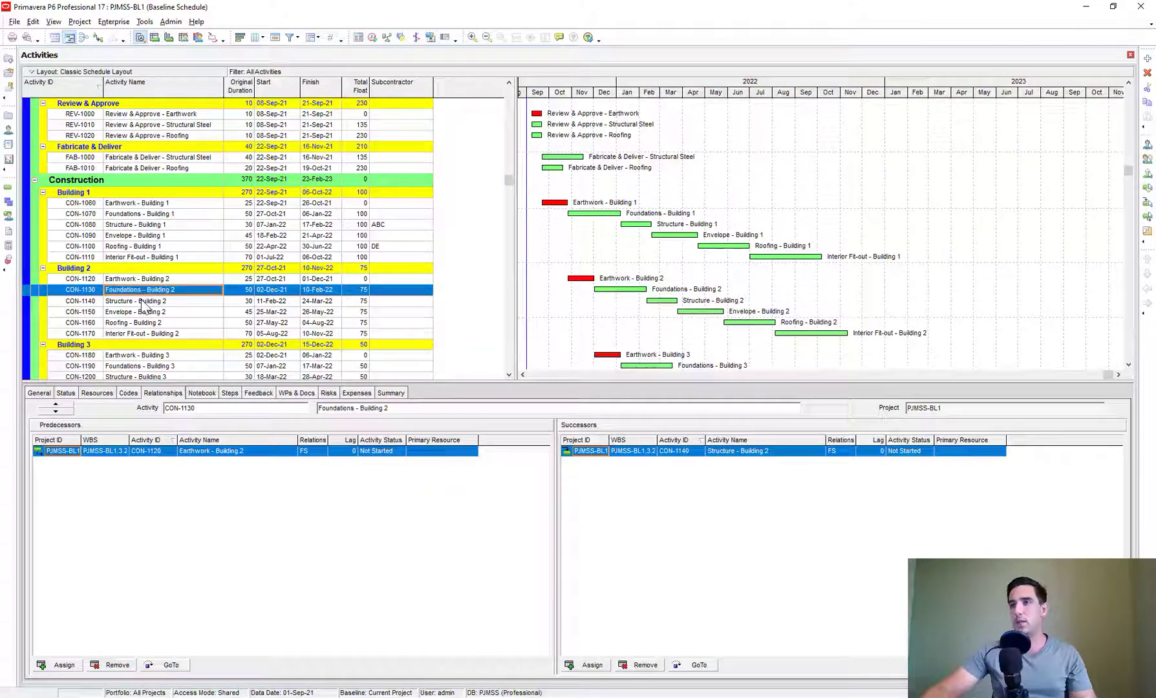
click(141, 300)
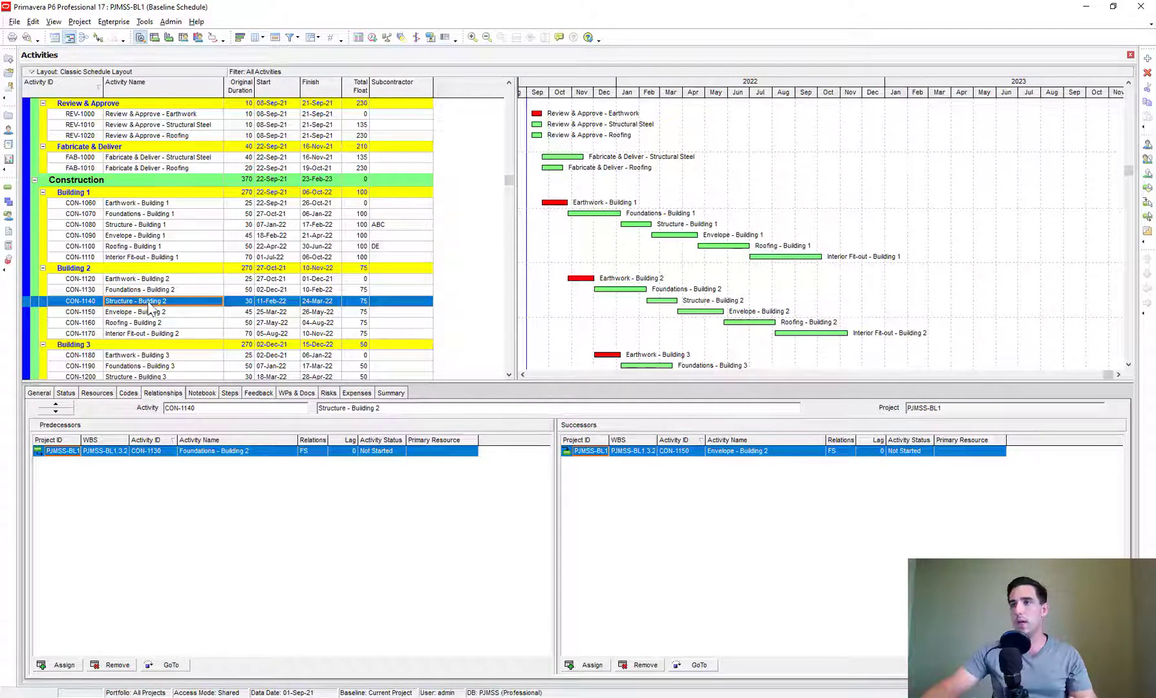
right_click(149, 303)
mouse_move(202, 452)
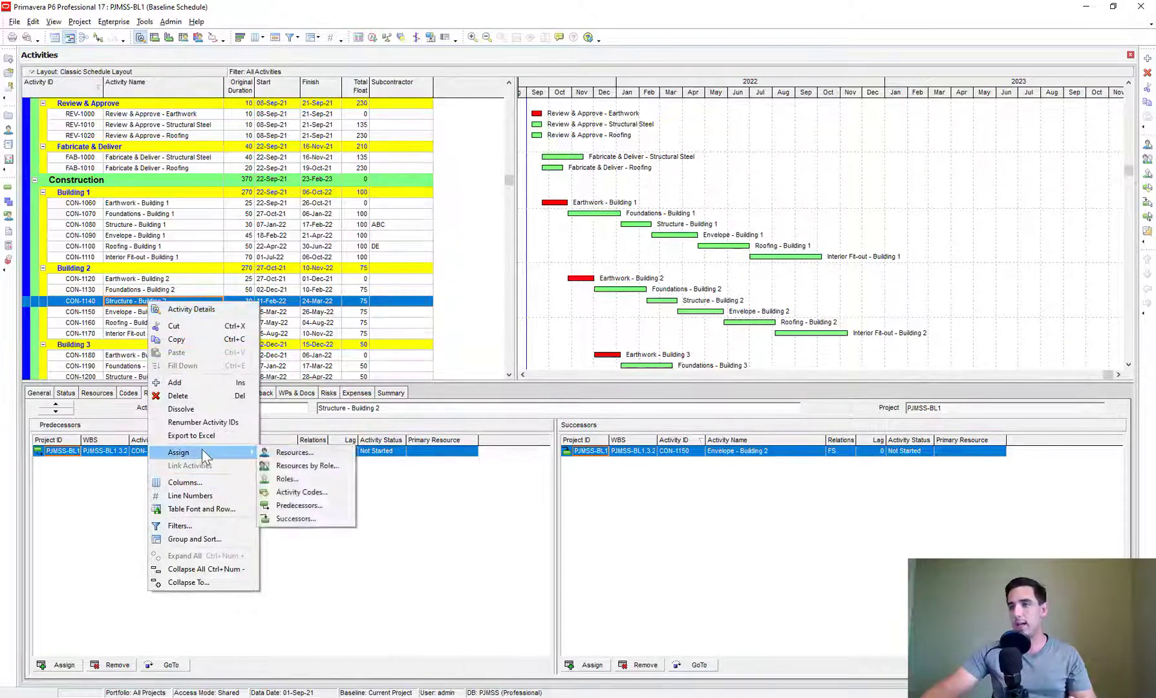
click(301, 492)
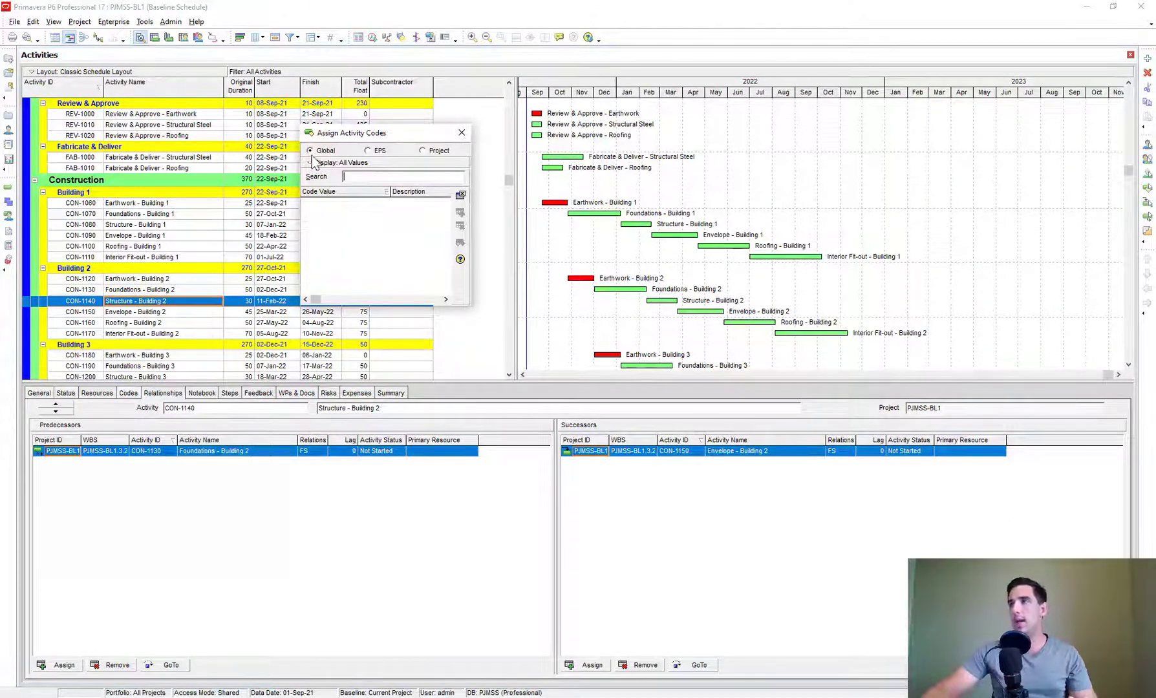
Assign project Subcontractor code ABC Concrete to CON-1140 and review it in the Codes tab.
click(422, 150)
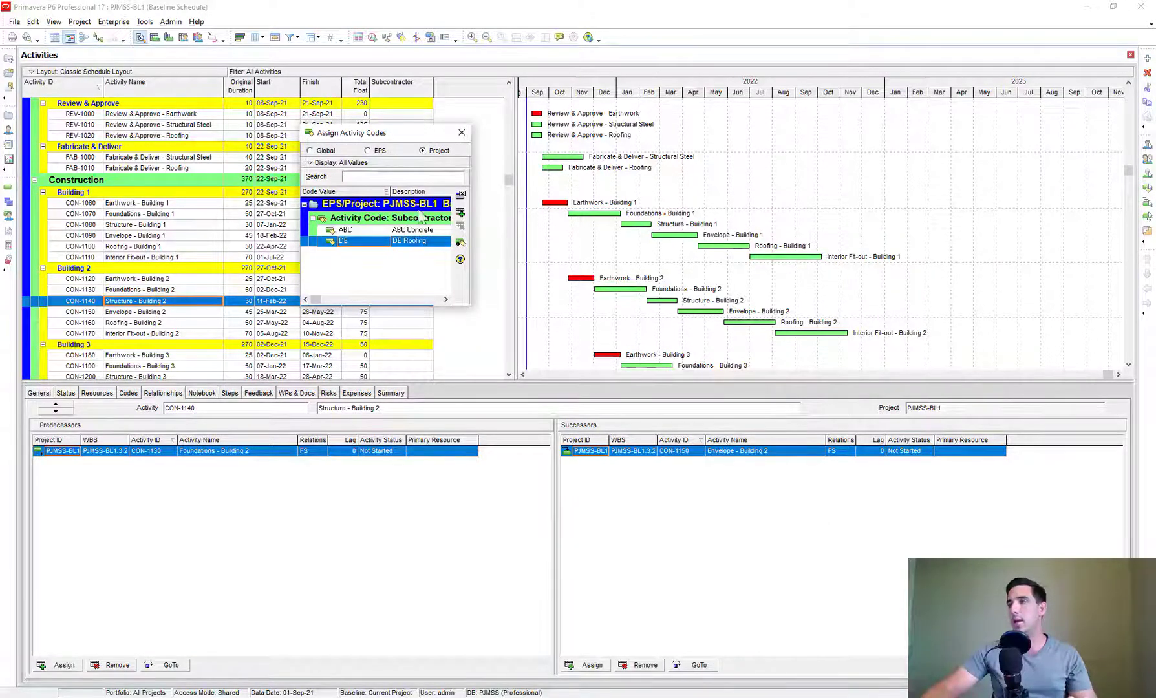
click(311, 163)
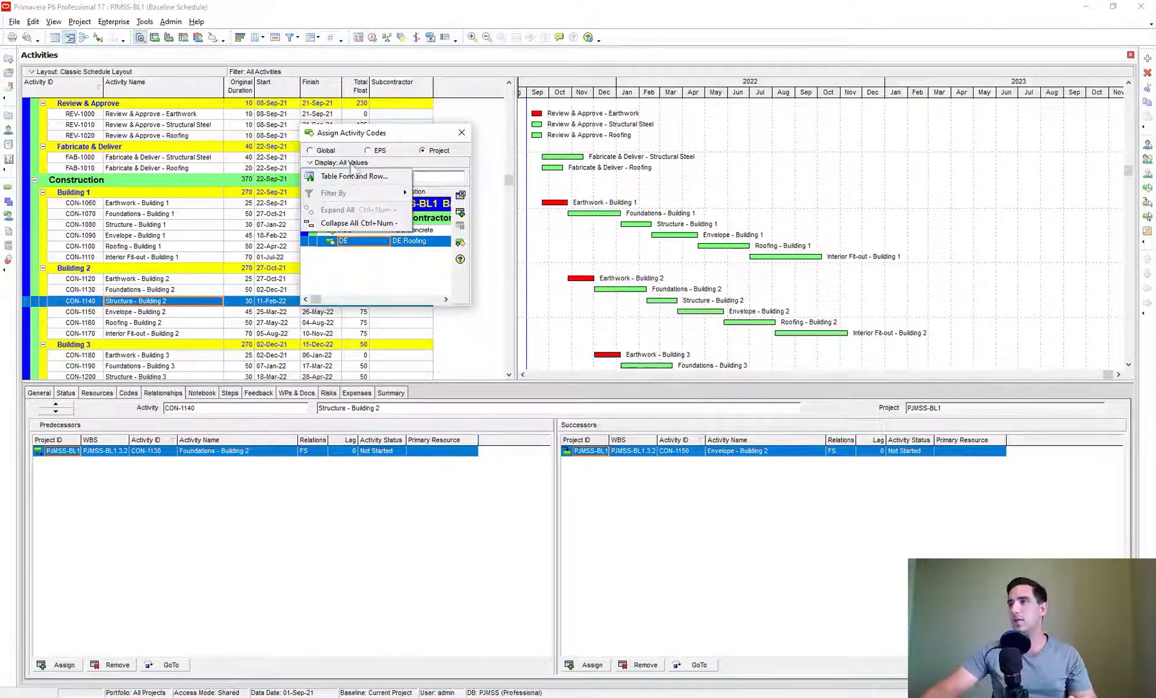
click(431, 227)
click(432, 232)
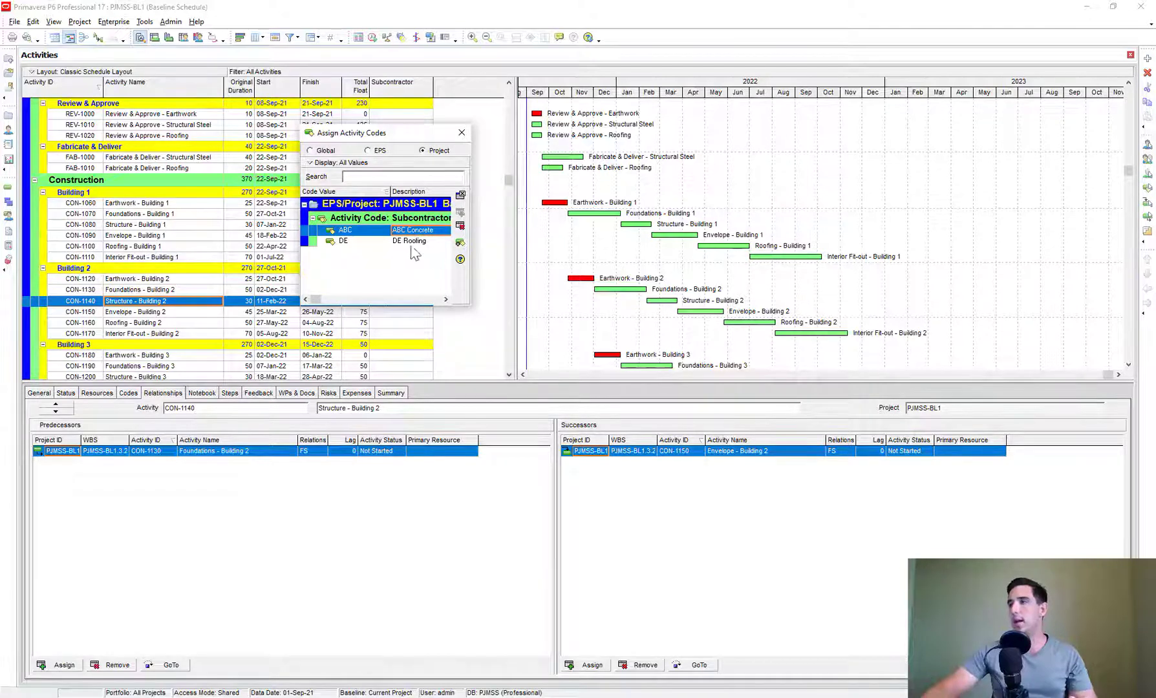
click(461, 132)
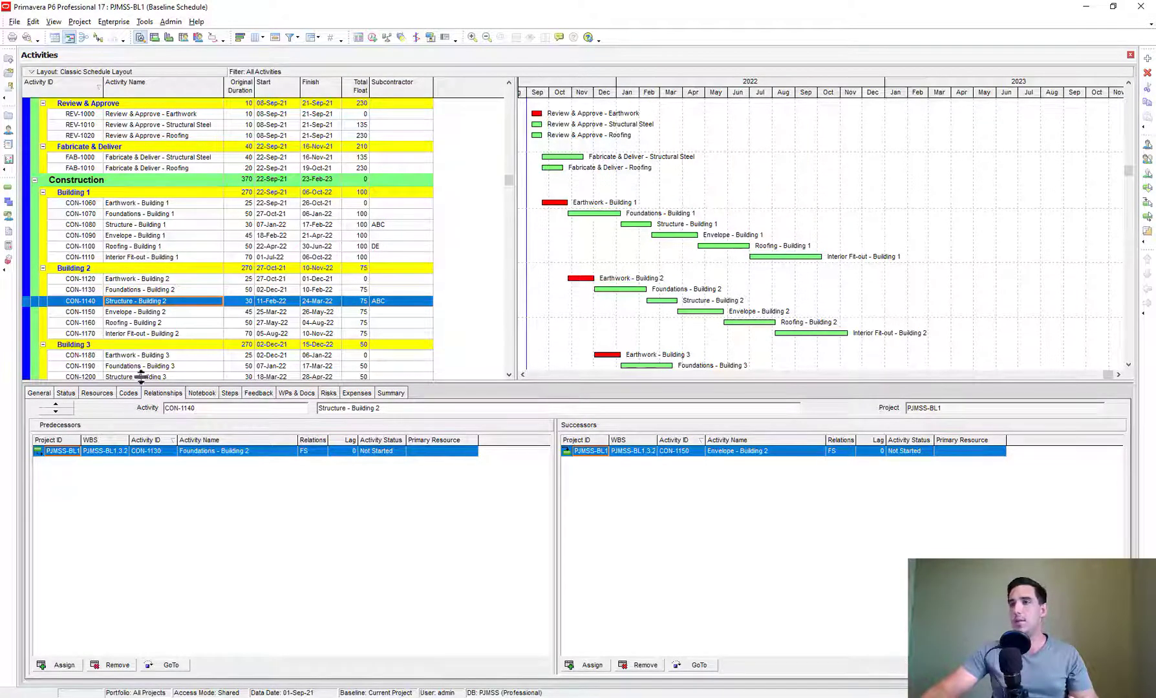
click(129, 394)
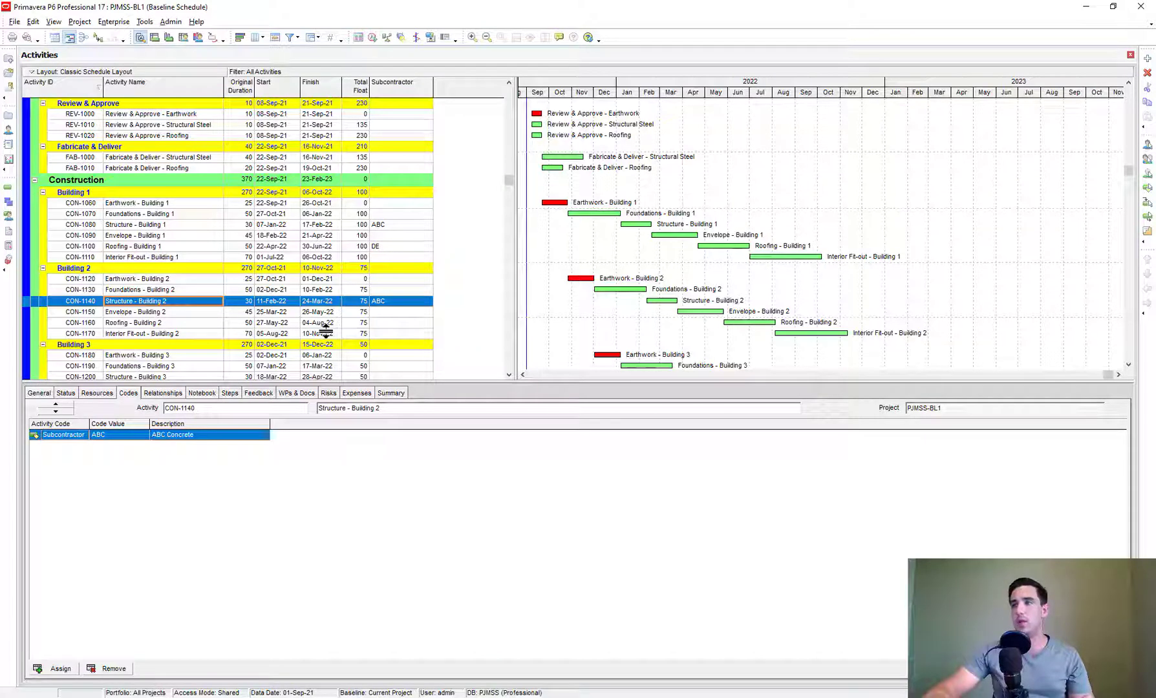
click(227, 236)
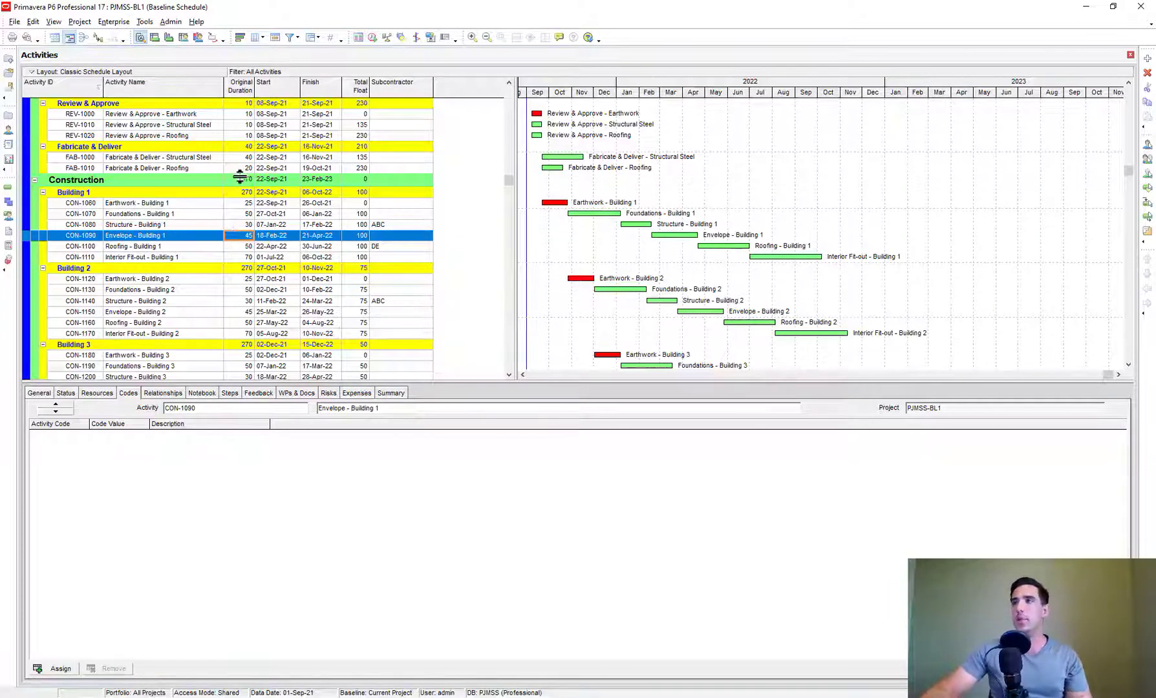
Start a new activity filter named 'Subcontractor'.
click(292, 39)
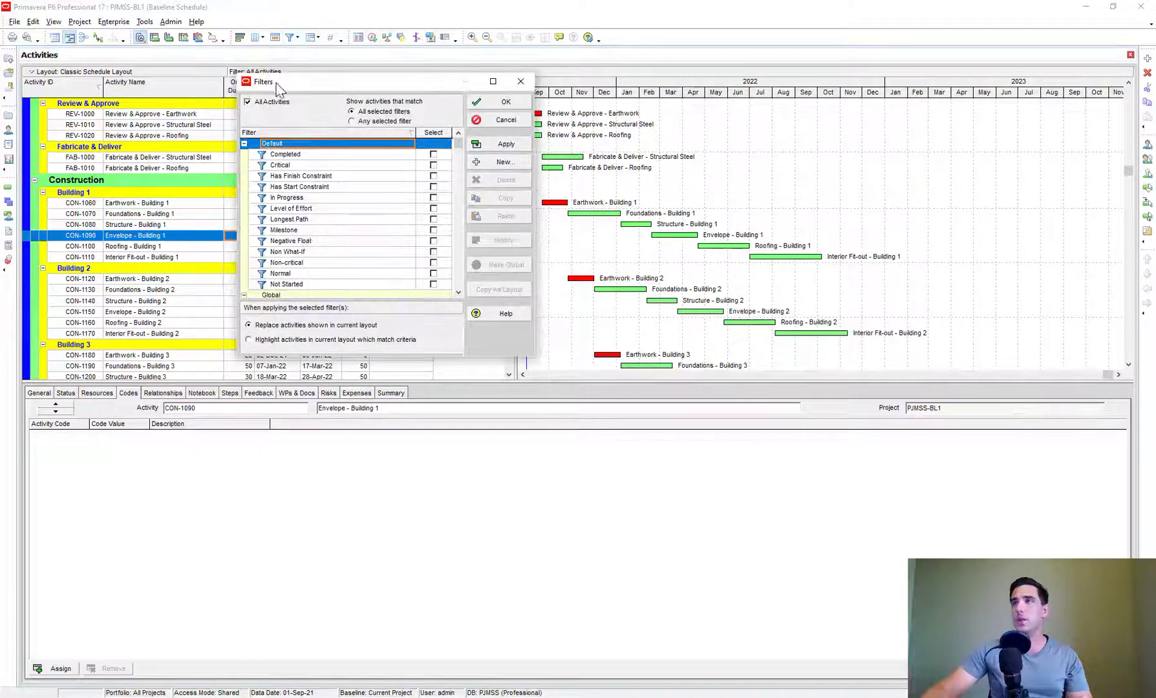
drag(282, 82, 514, 132)
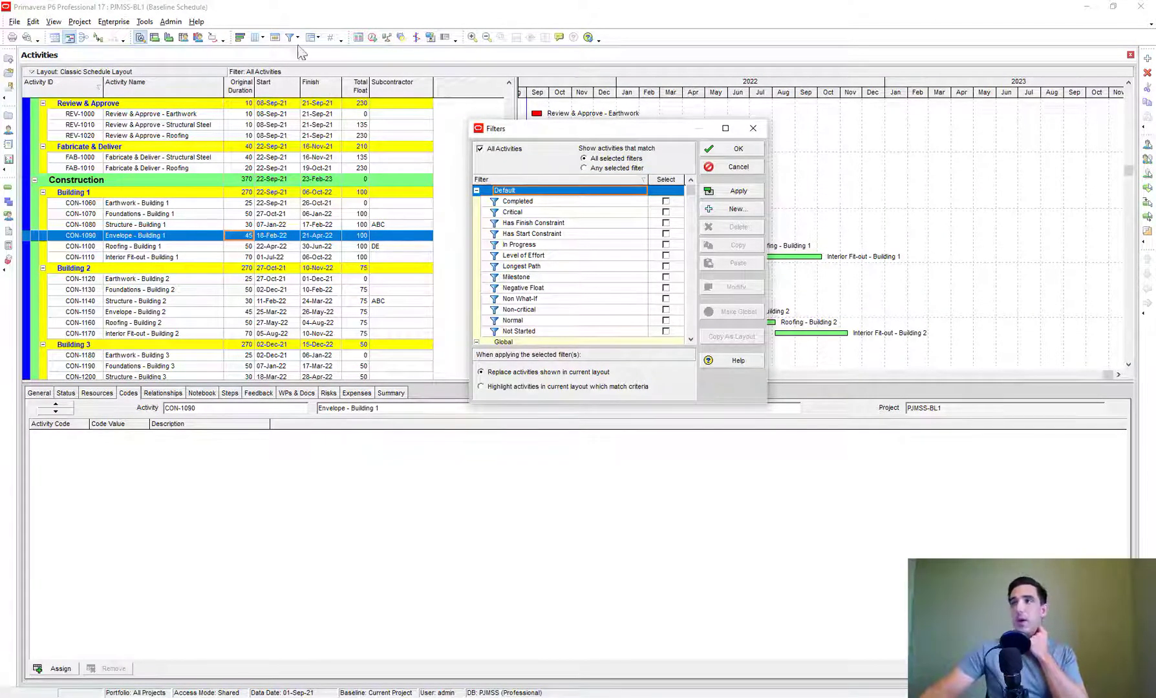
drag(499, 132, 452, 126)
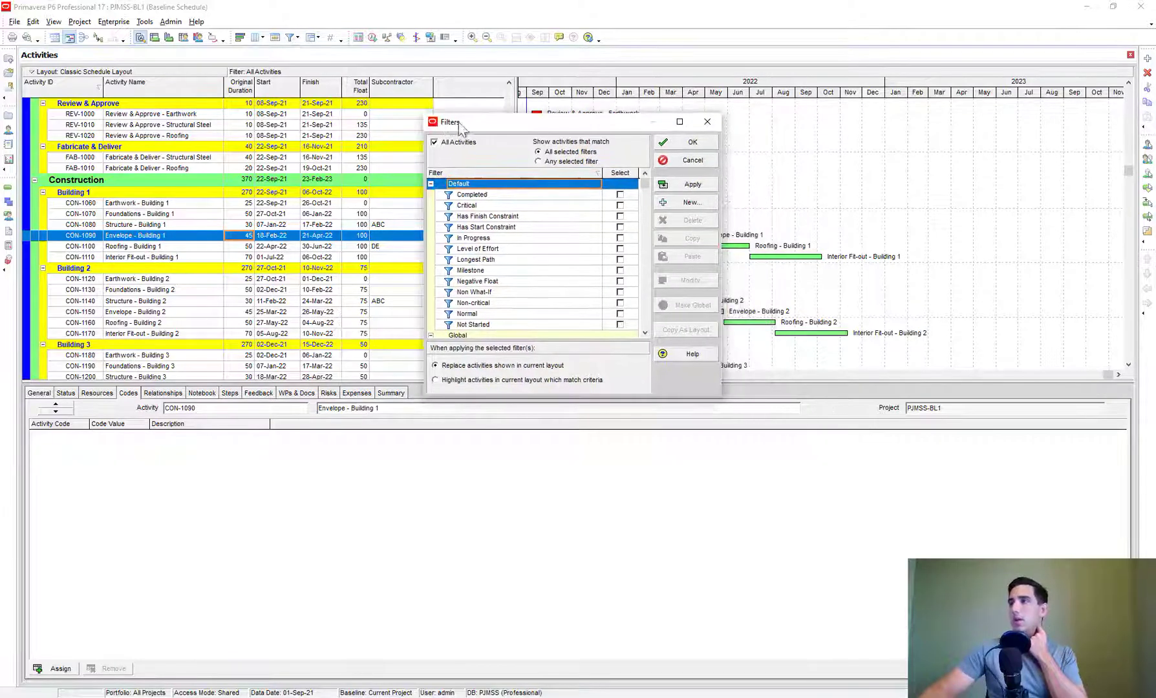
click(692, 202)
click(293, 135)
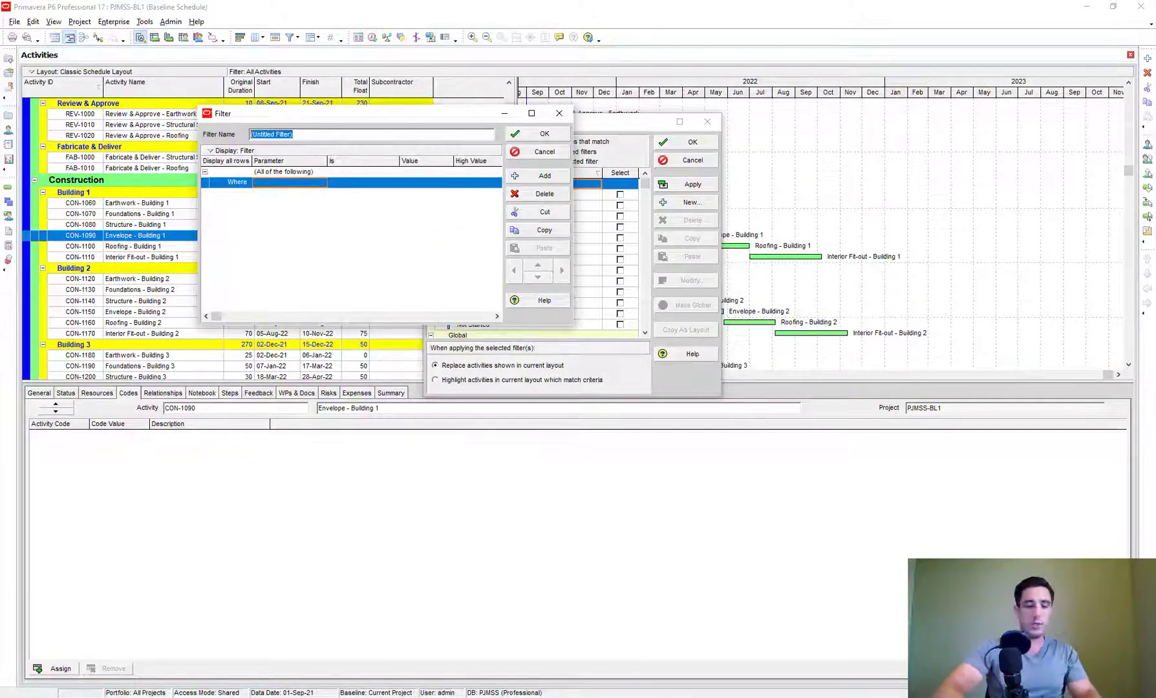
text(Subcontractor)
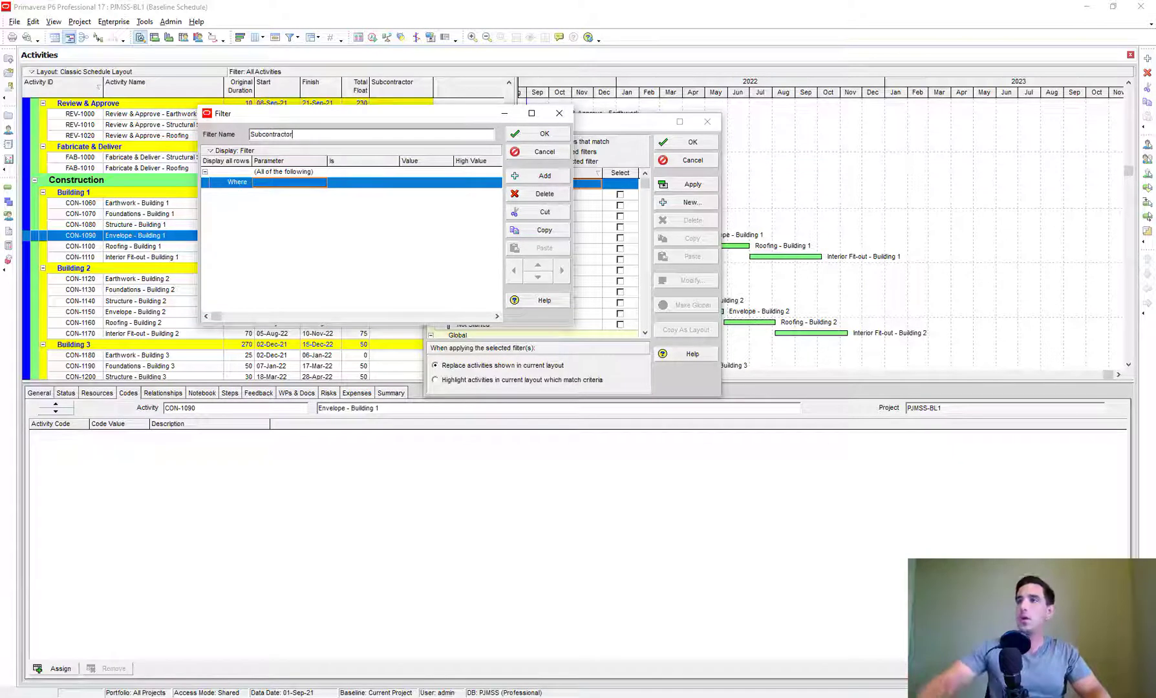
Set the filter to Subcontractor is under ABC, save it, and apply it to the activities.
click(287, 184)
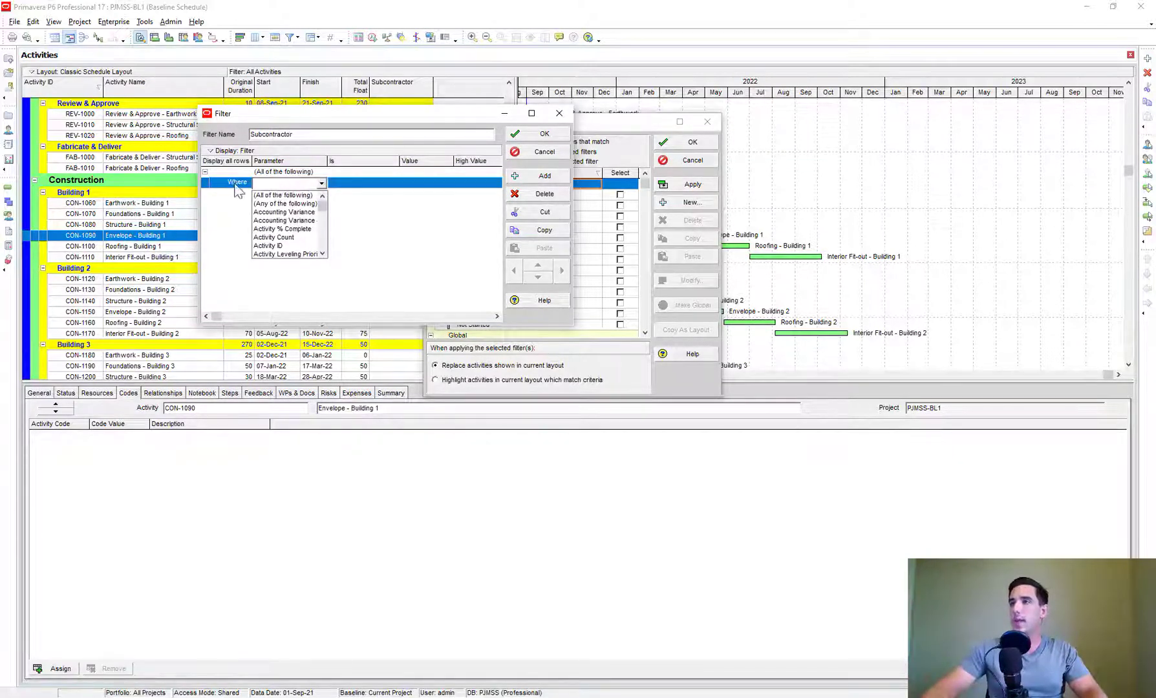
text(sub)
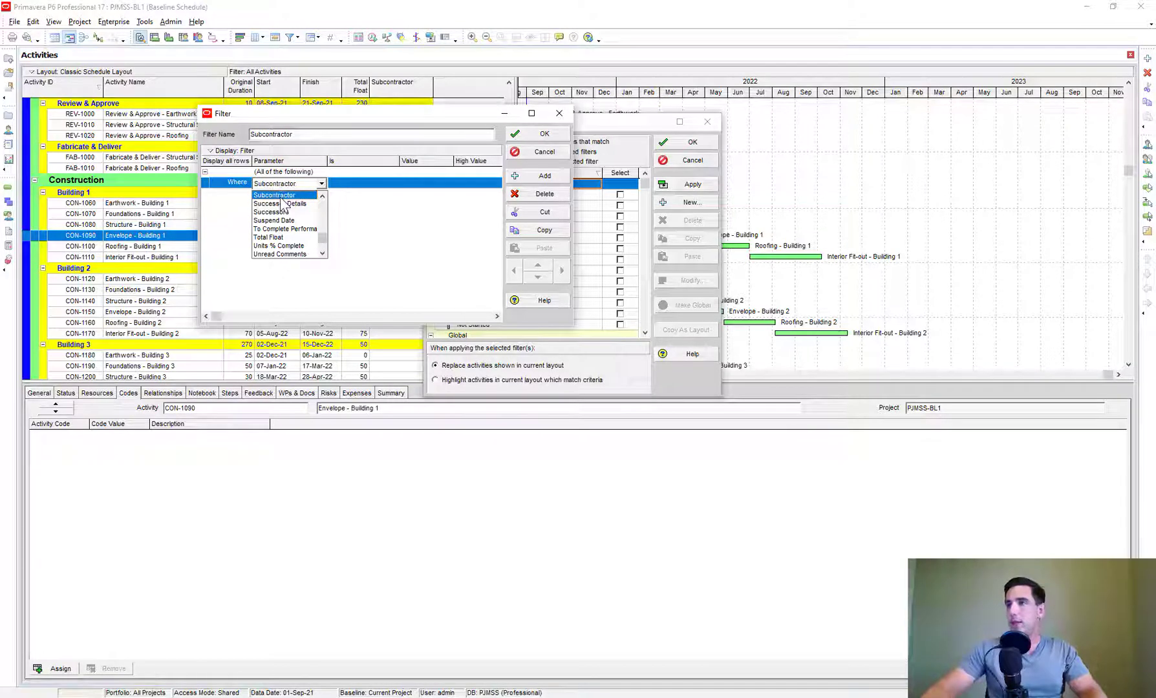
key(Return)
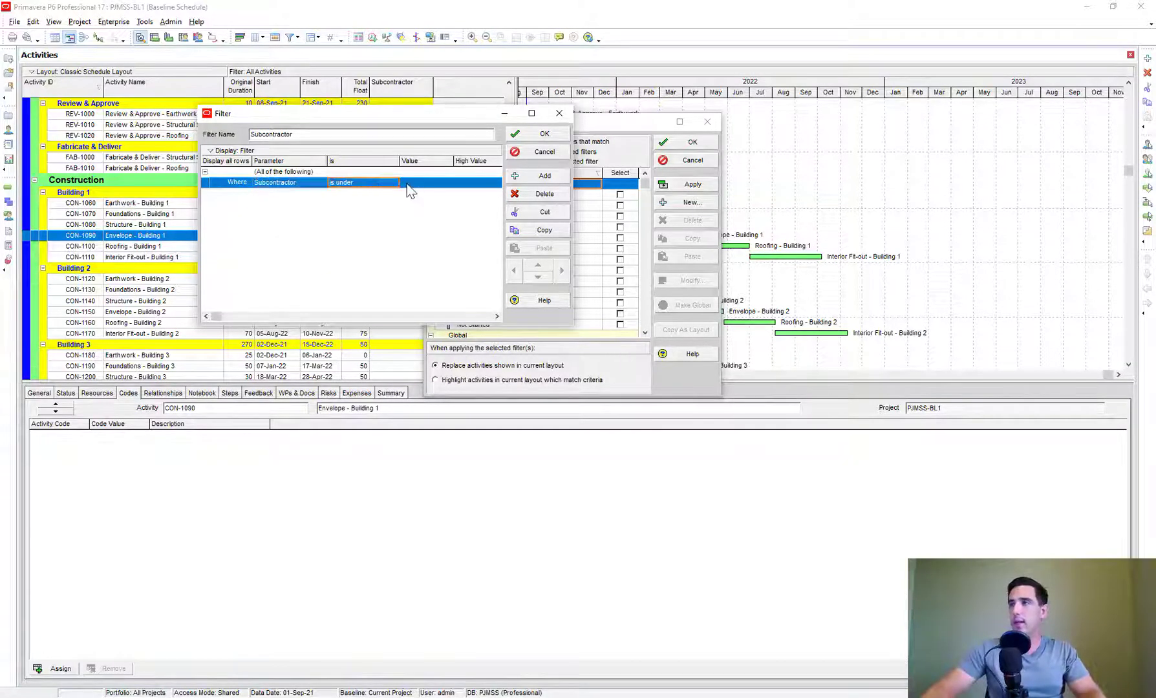
click(416, 184)
click(448, 184)
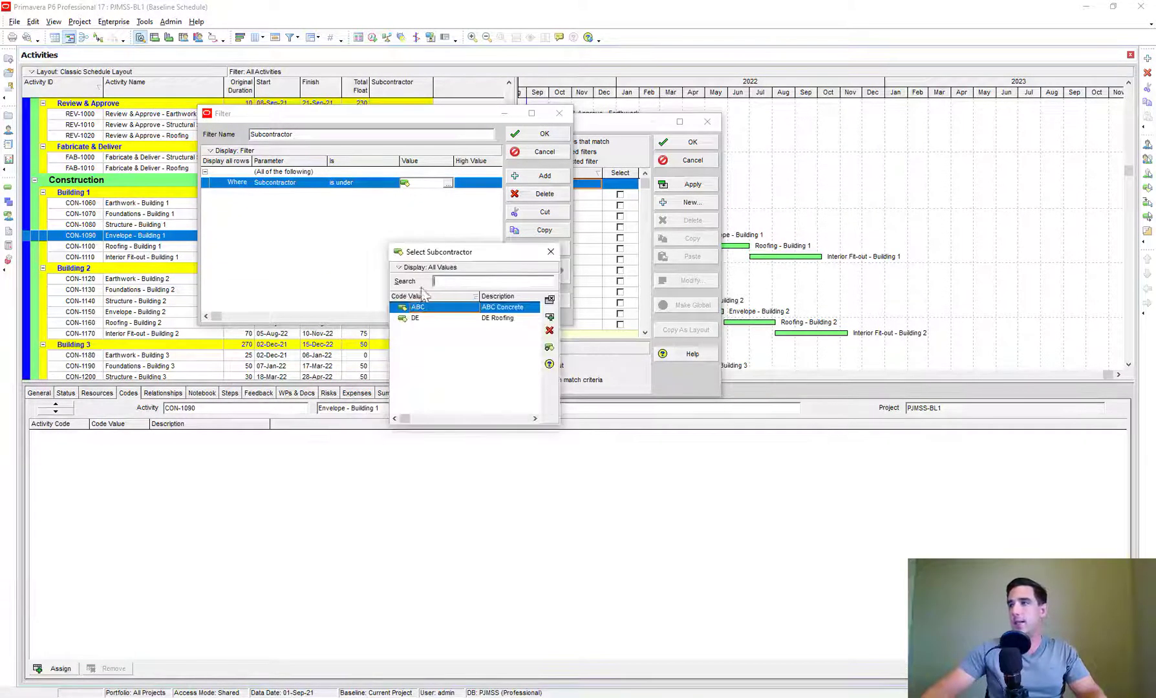
double_click(428, 305)
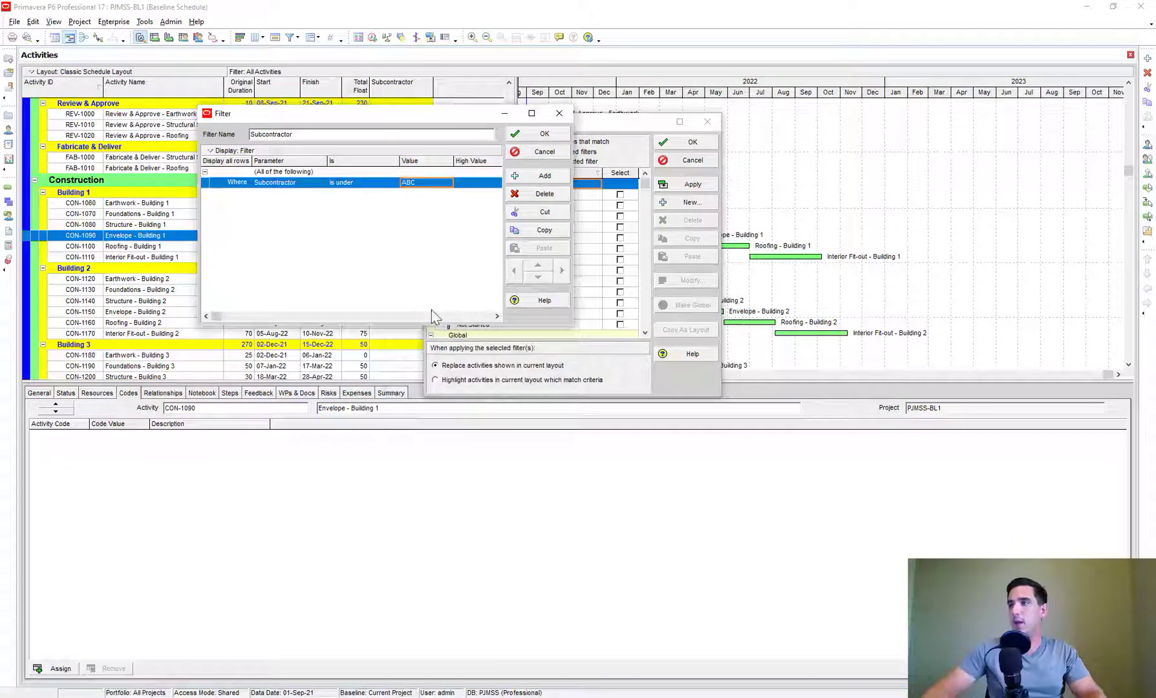
click(545, 137)
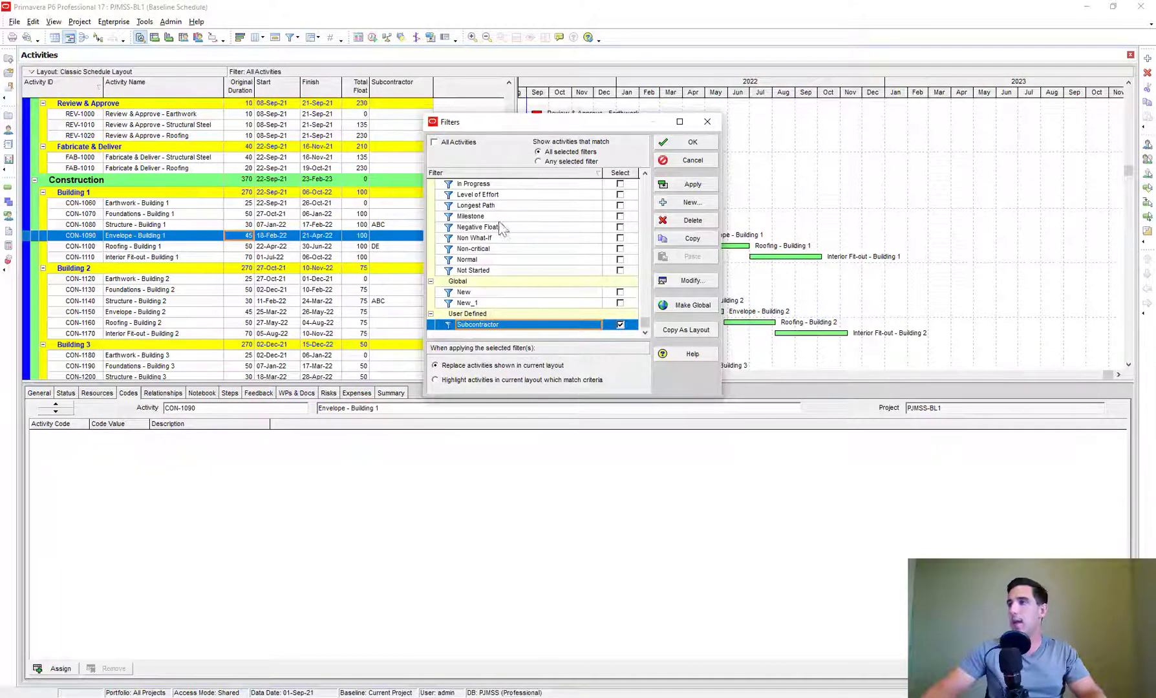
click(689, 185)
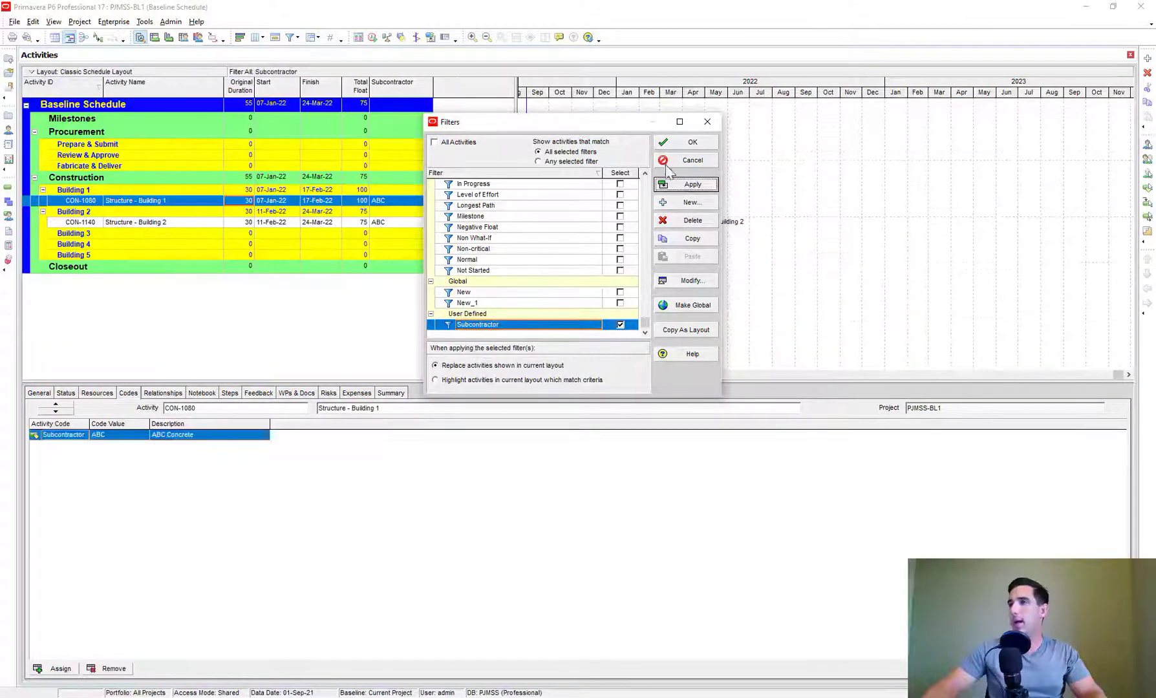
click(698, 142)
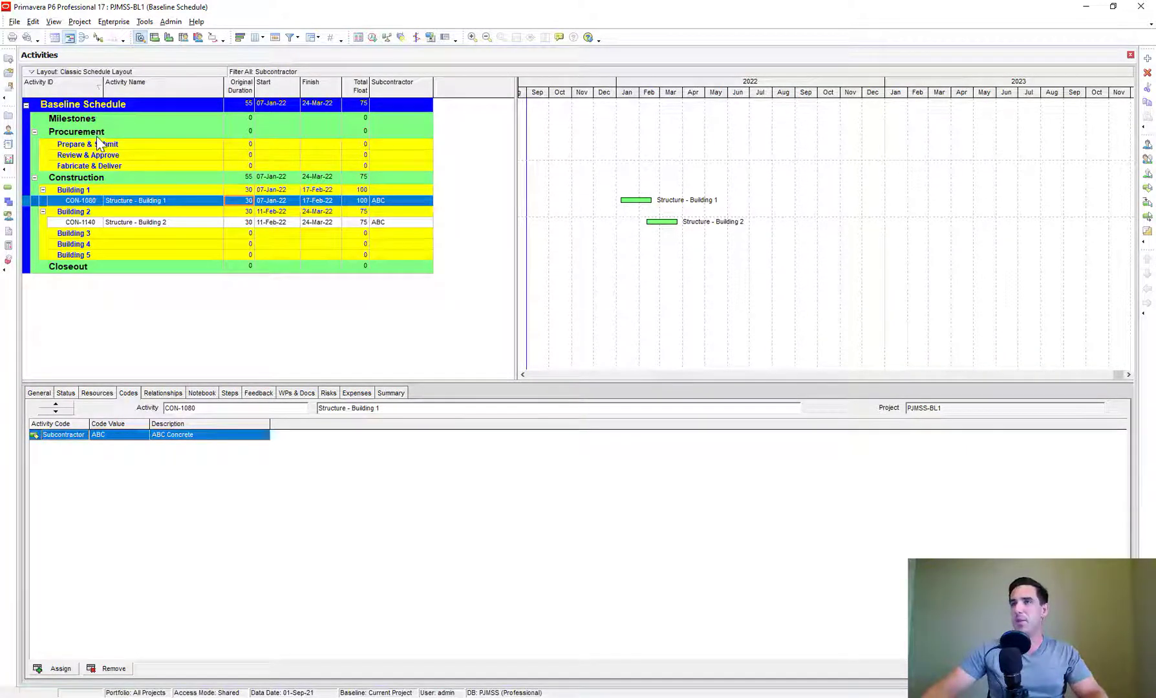
click(94, 132)
Turn on Hide if empty in Group and Sort so empty Procurement and Prepare & Submit bands disappear.
click(95, 145)
key(Down)
key(Down)
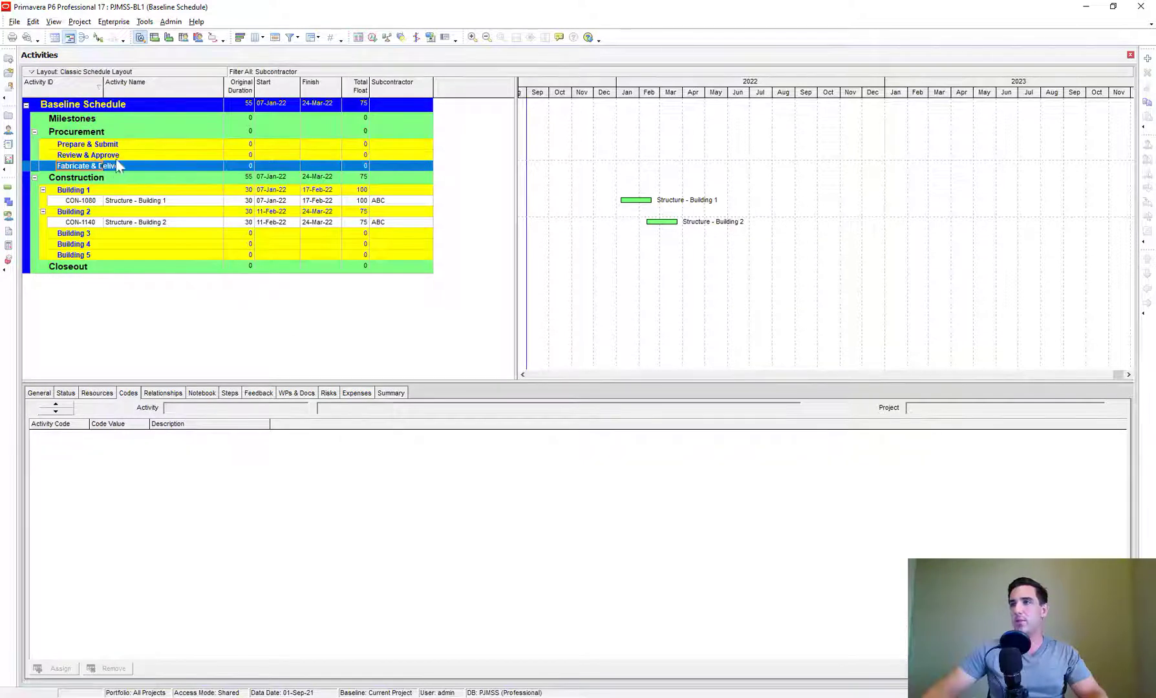
click(101, 146)
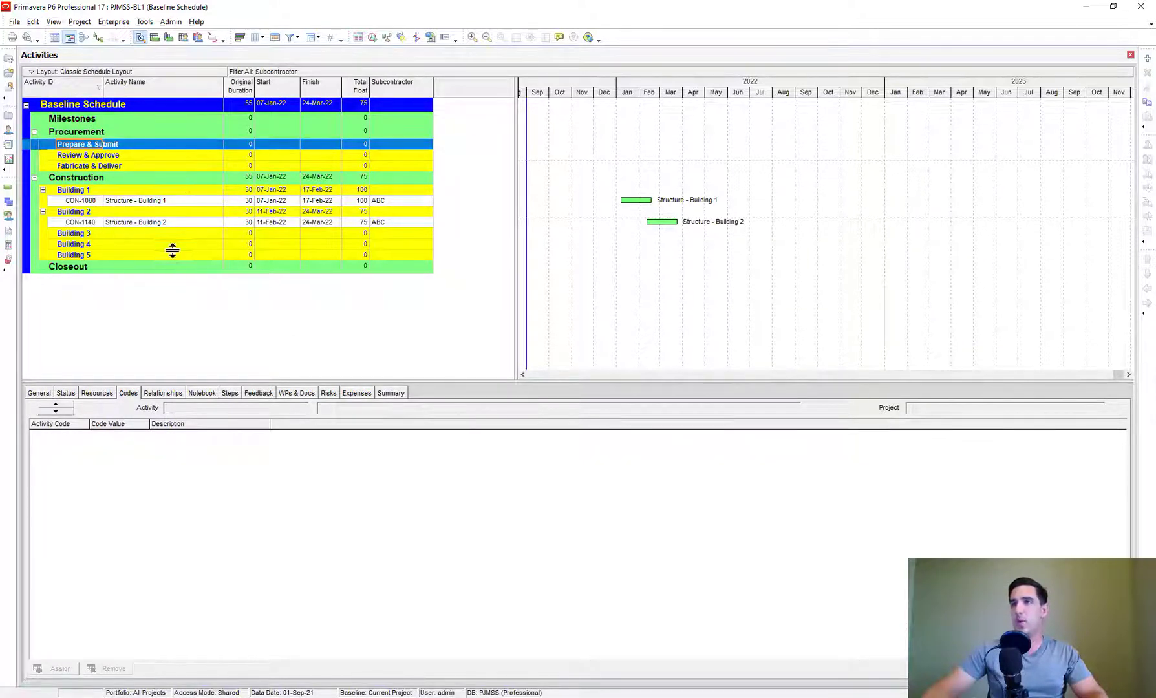
click(314, 39)
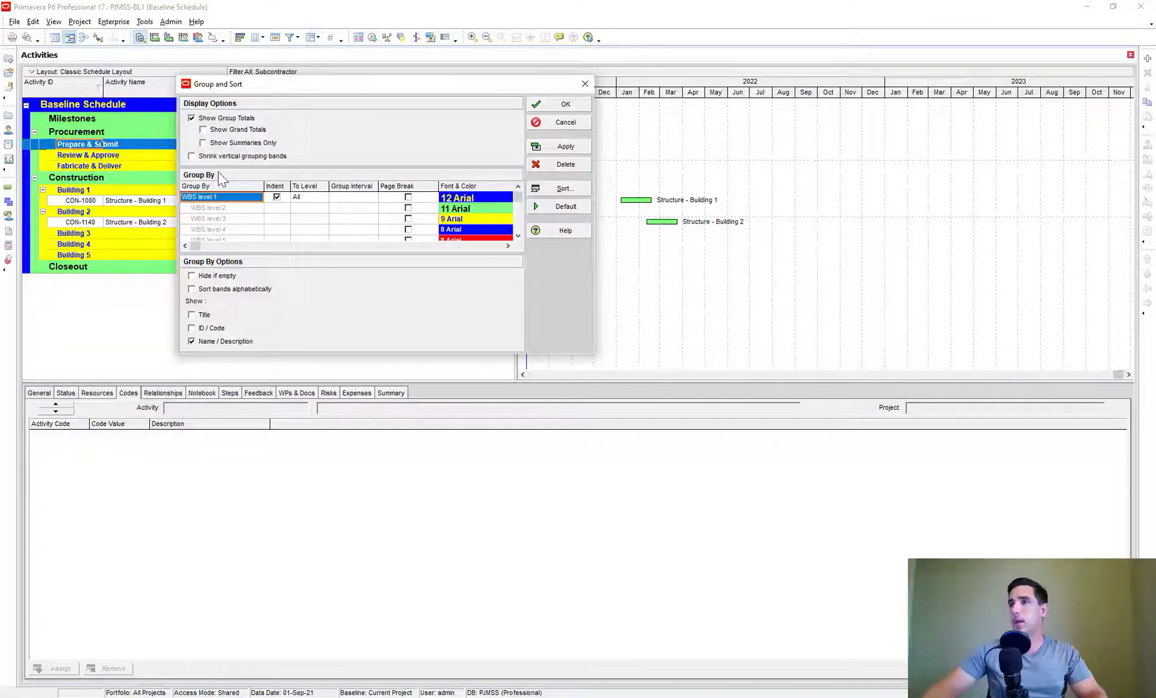
click(191, 276)
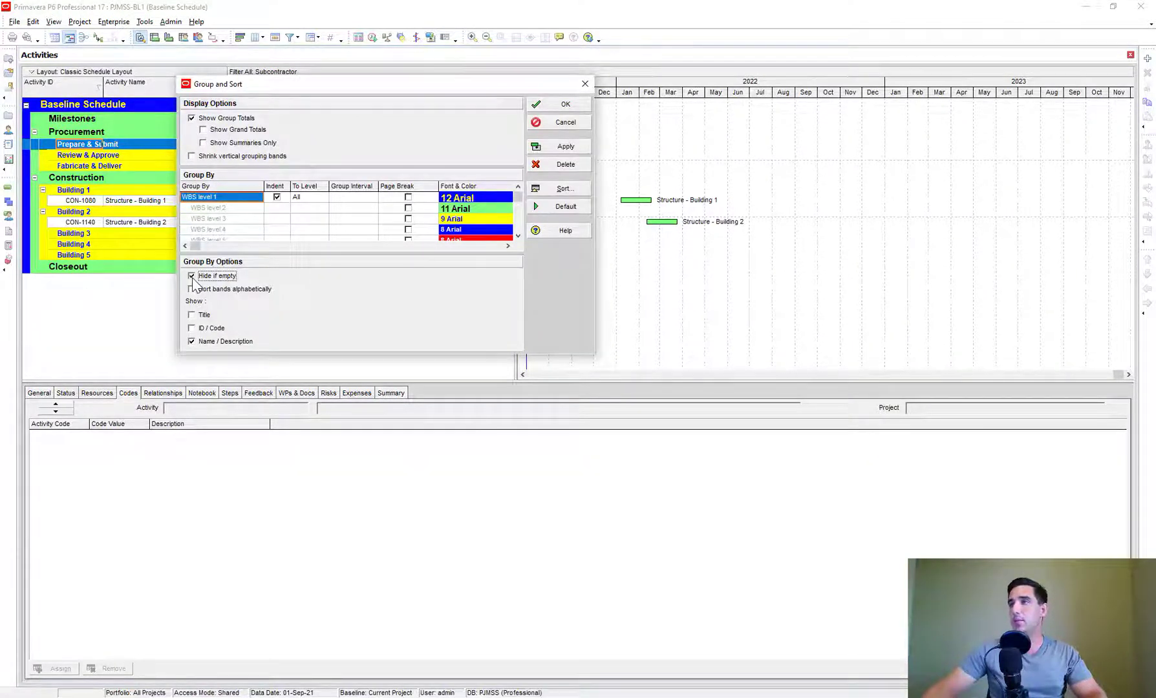
click(559, 145)
click(561, 105)
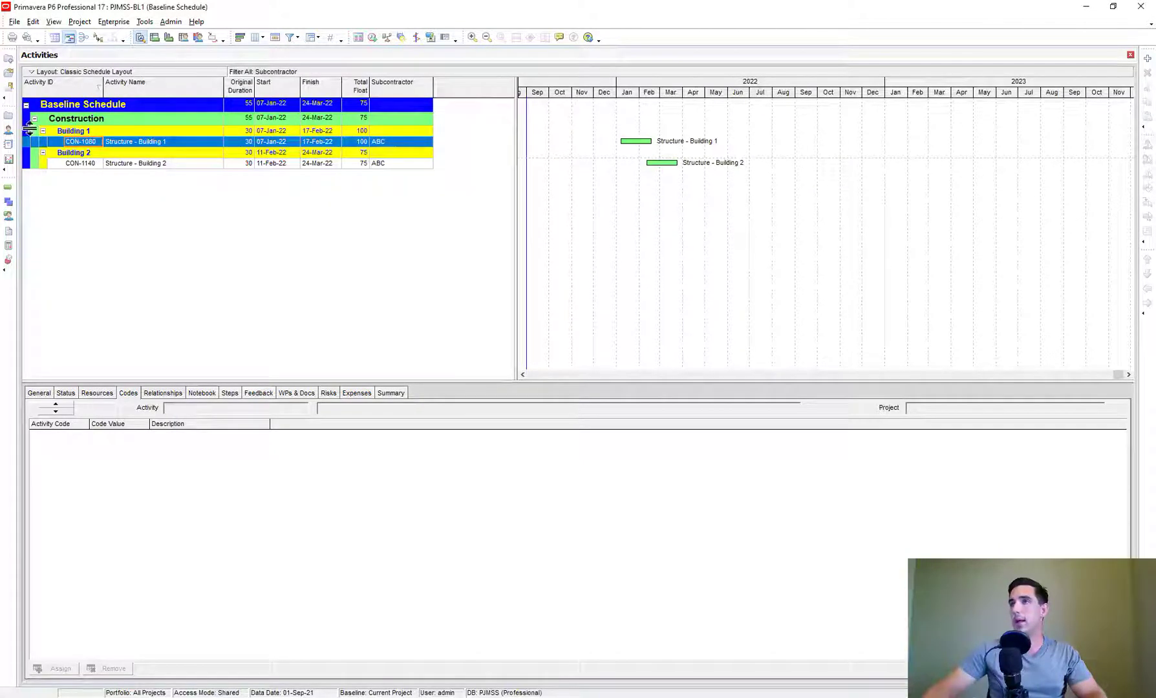
click(276, 163)
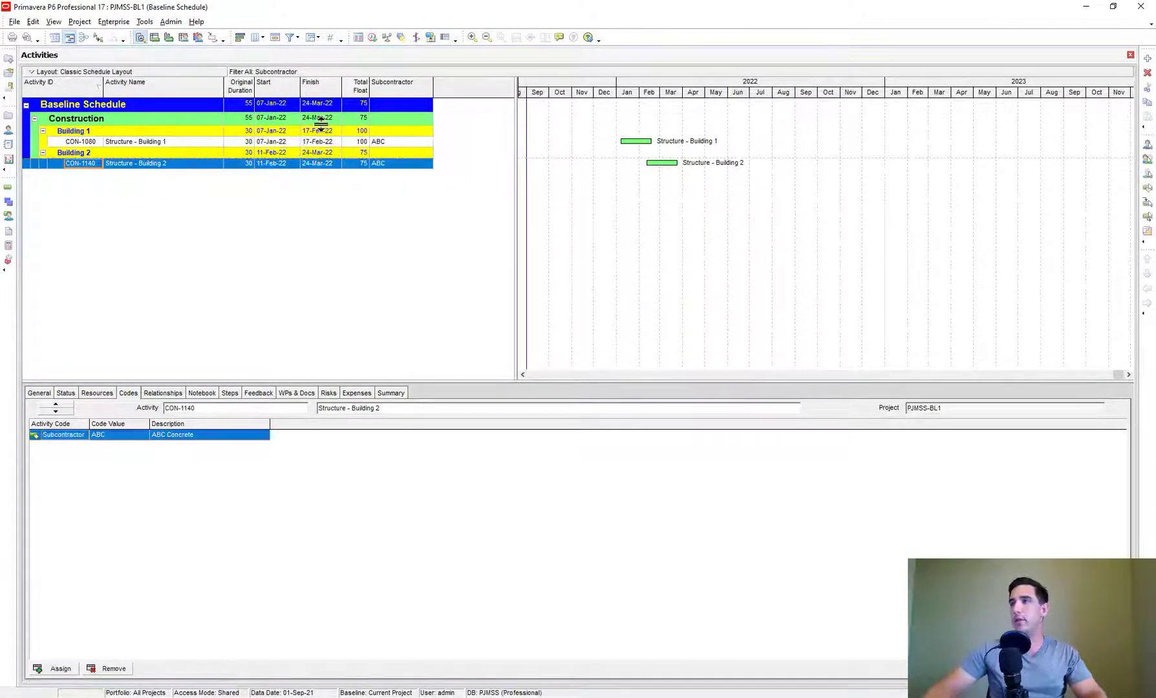